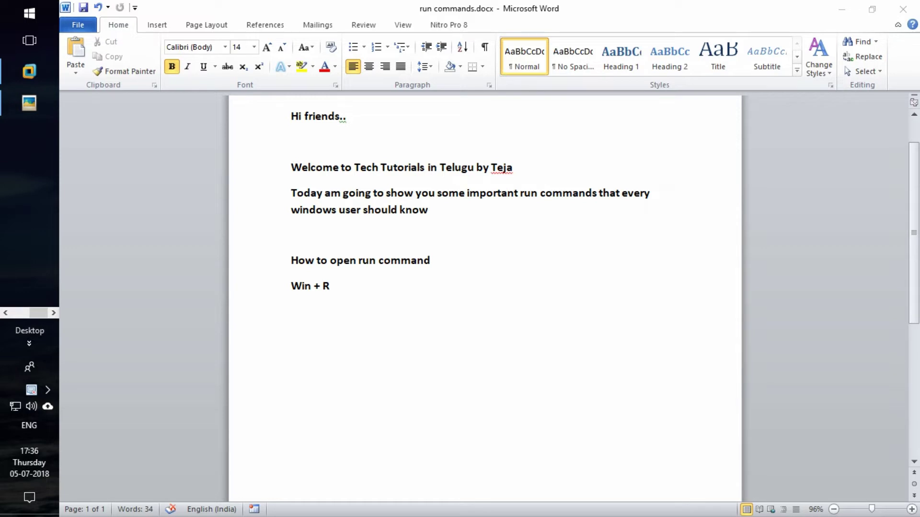
Open Run from the Start search and run services.msc to open the Services console.
key("super+r")
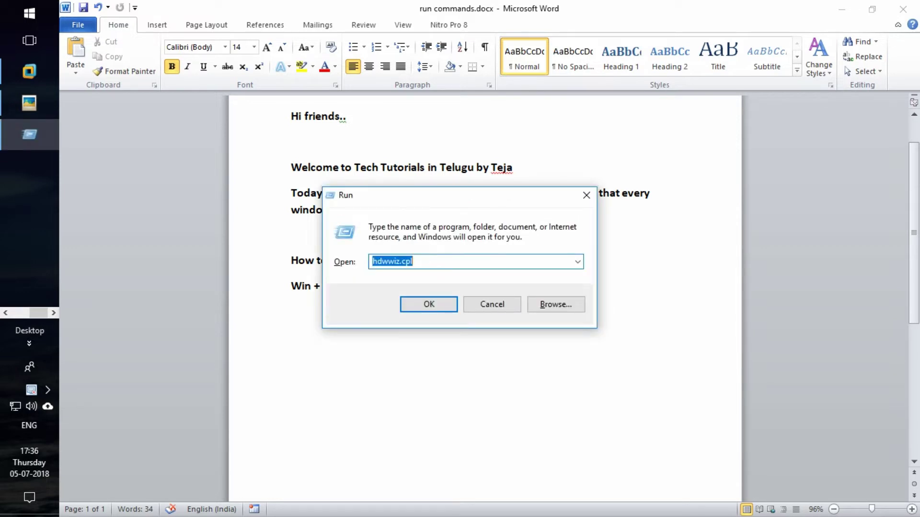
key("Escape")
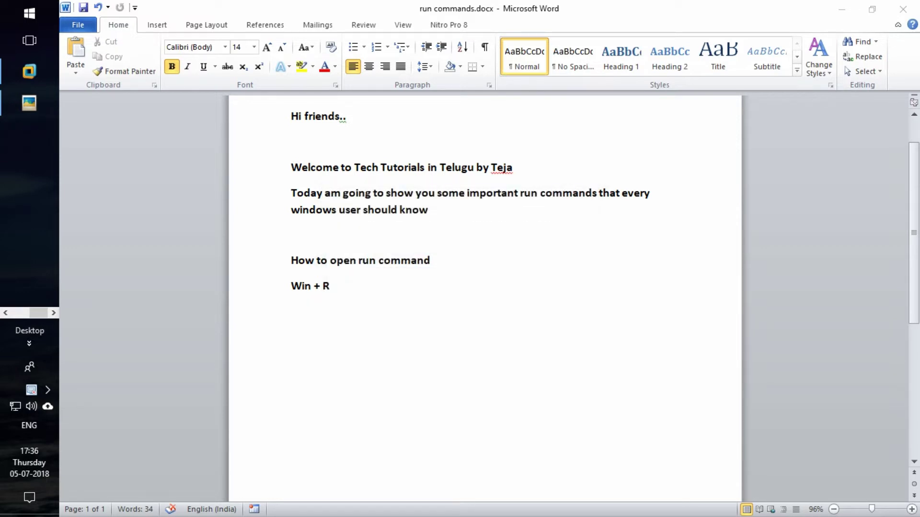
key("super+r")
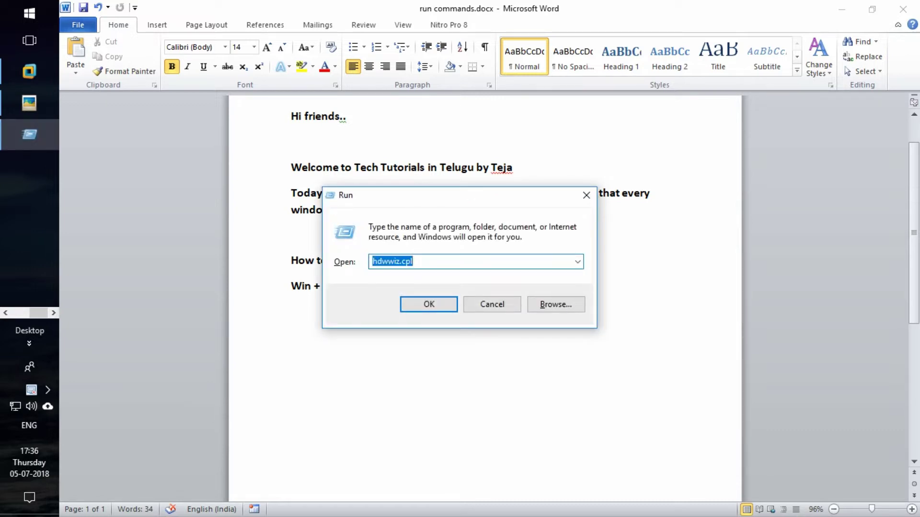
left_click(586, 195)
left_click(29, 13)
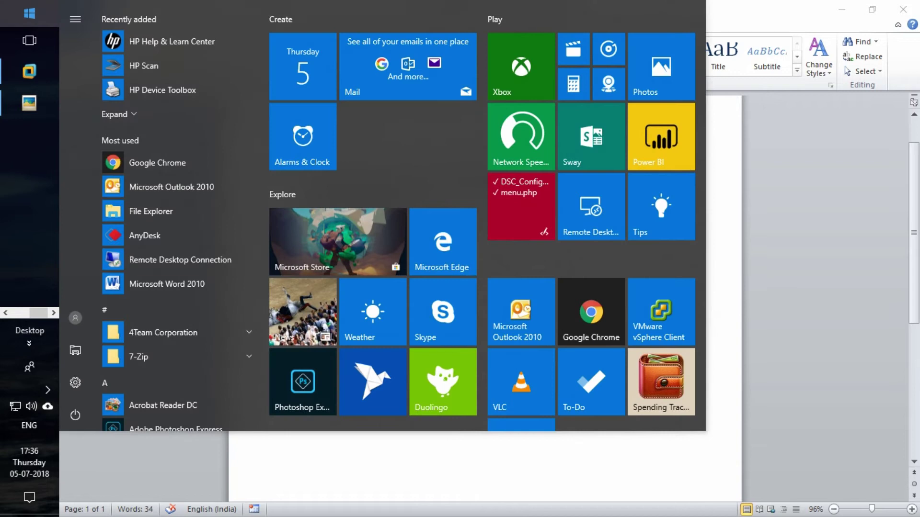
type("run")
key("Return")
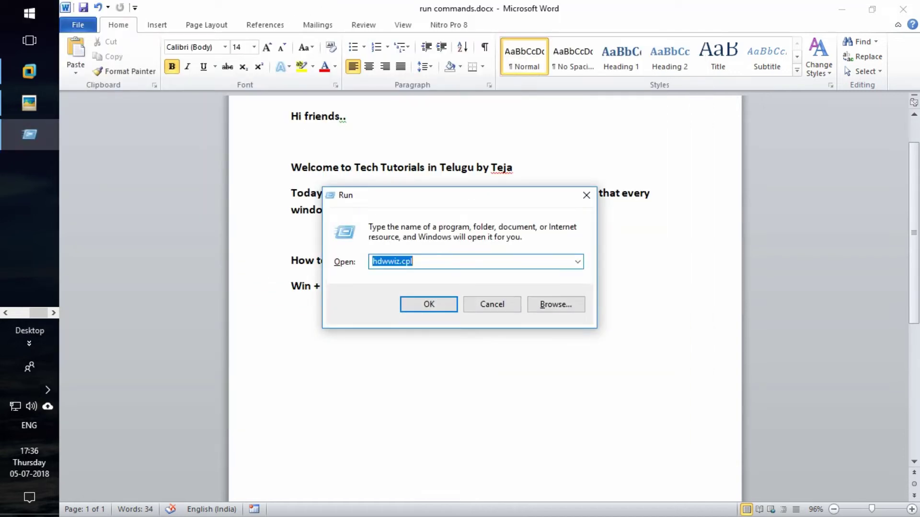
type("s")
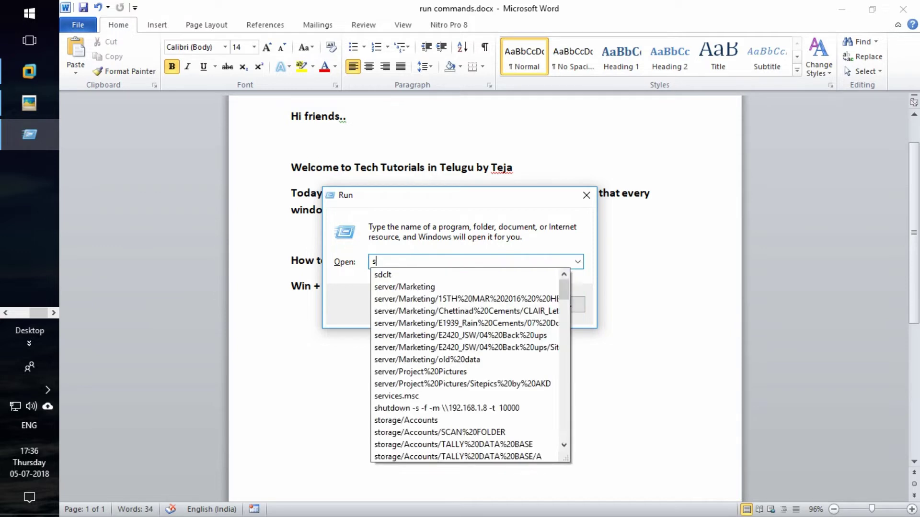
type("ervices")
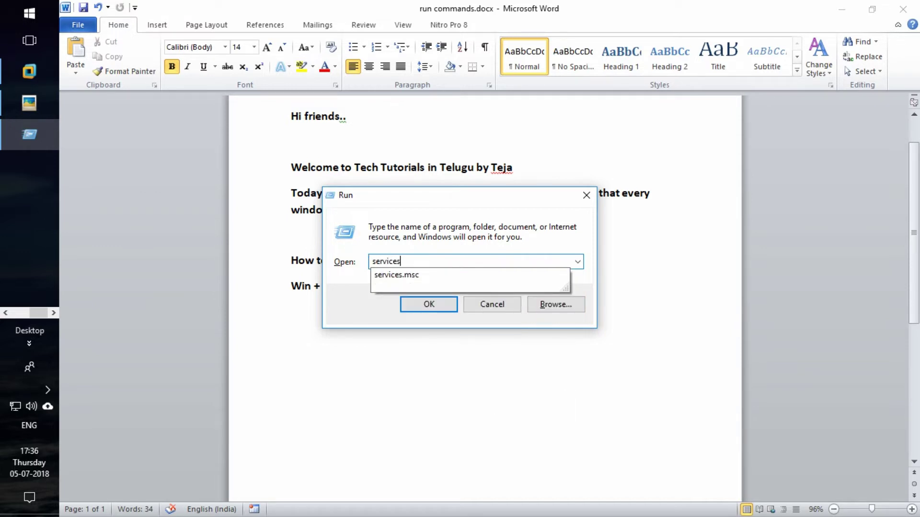
type(".msc")
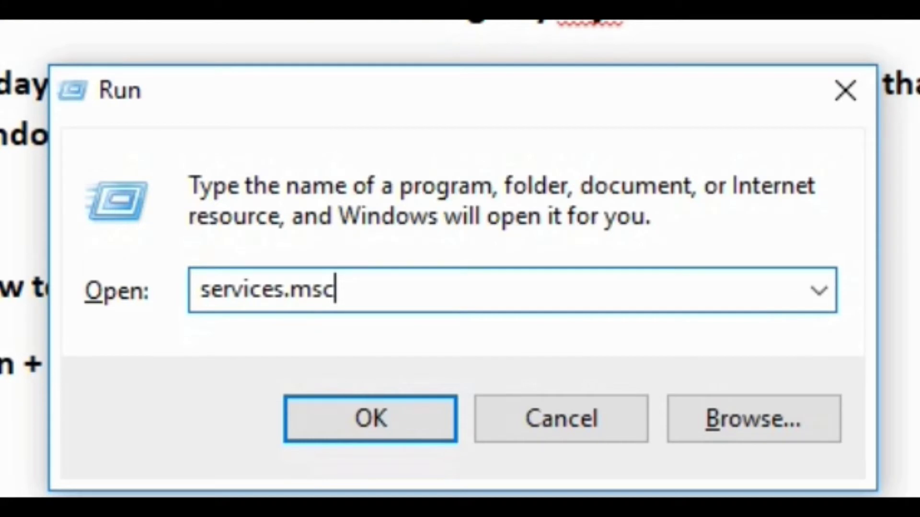
key("Return")
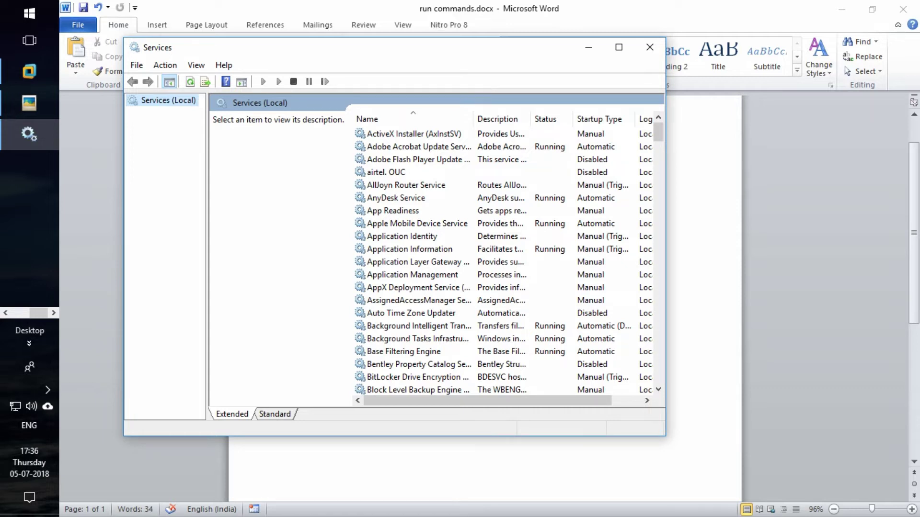
Scroll the services list and select Certificate Propagation to show its description.
scroll(508, 262, "down", 13)
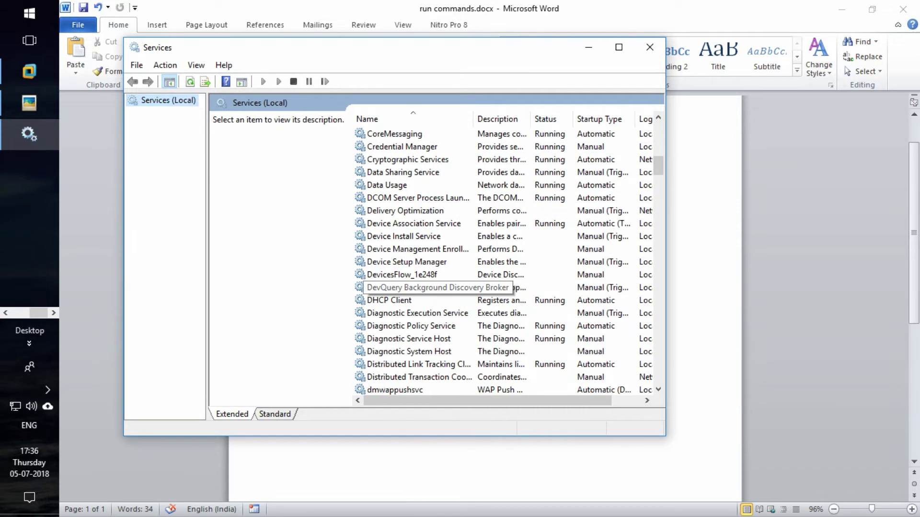
scroll(508, 263, "up", 4)
scroll(508, 262, "up", 1)
left_click(407, 198)
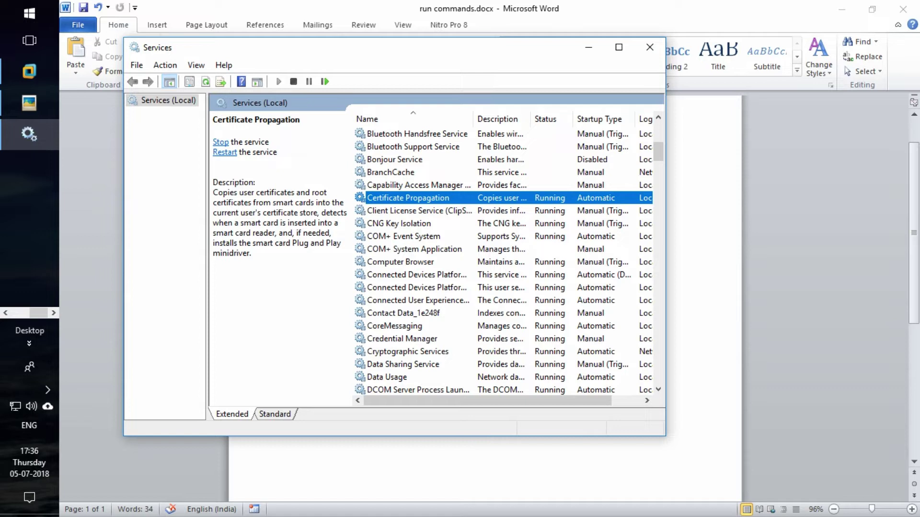
Close Services and run mstsc to open Remote Desktop Connection.
left_click(650, 47)
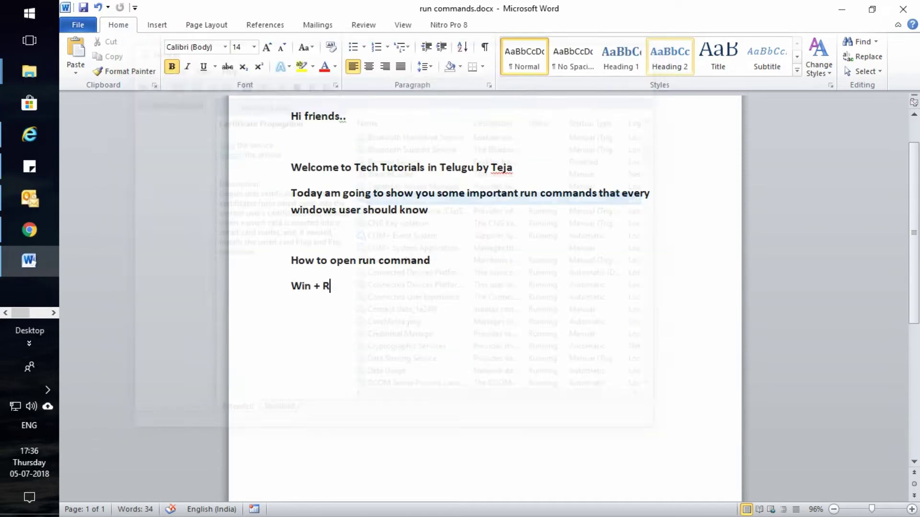
key("super+r")
type("mstsc")
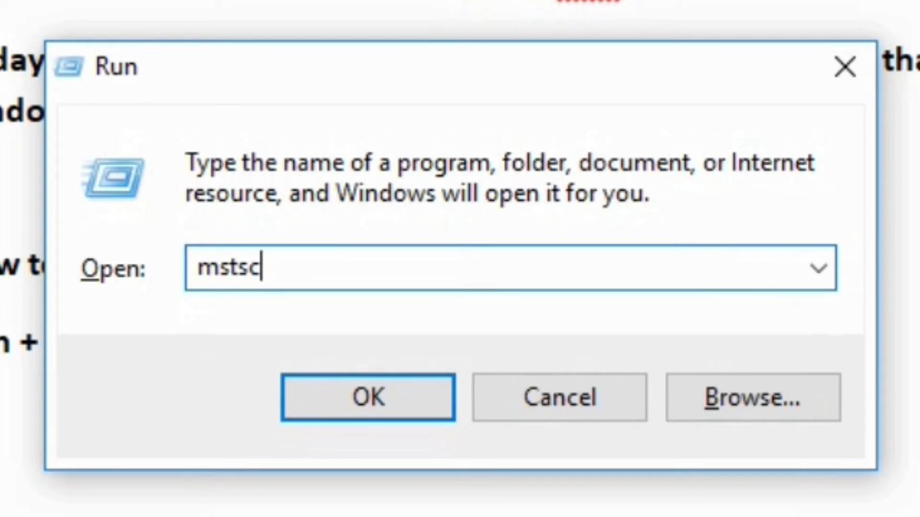
key("Return")
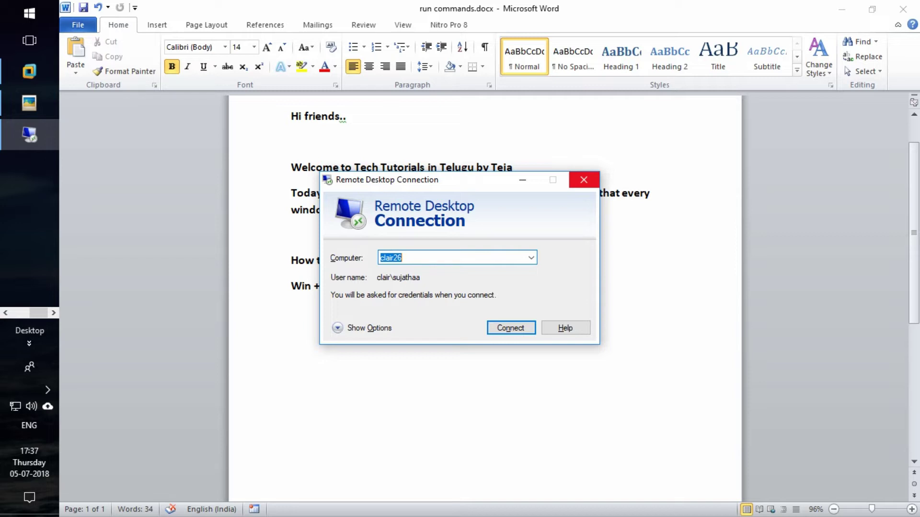
Close Remote Desktop Connection and run msinfo32 to open System Information.
left_click(584, 179)
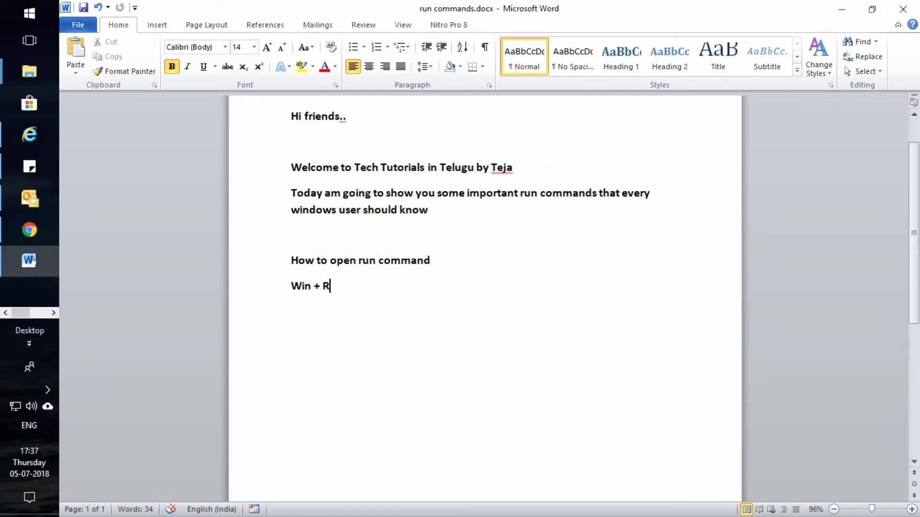
key("super+r")
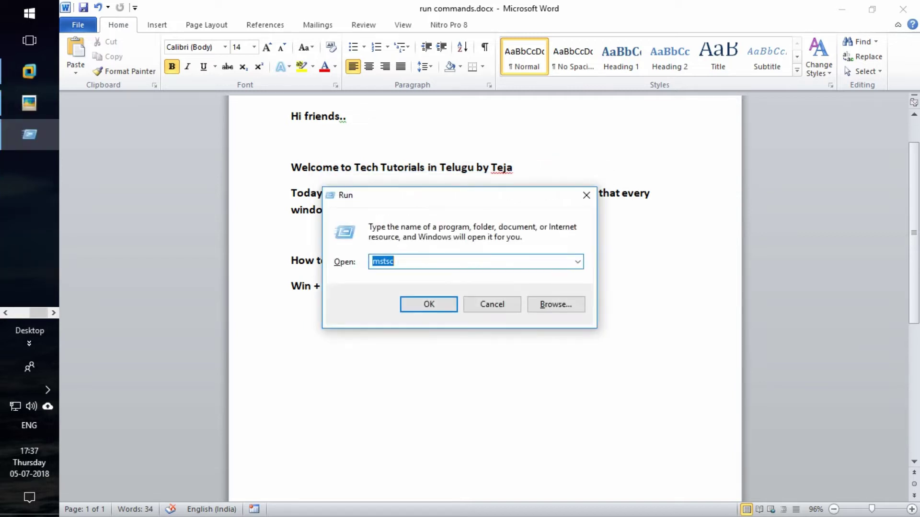
type("msinfo")
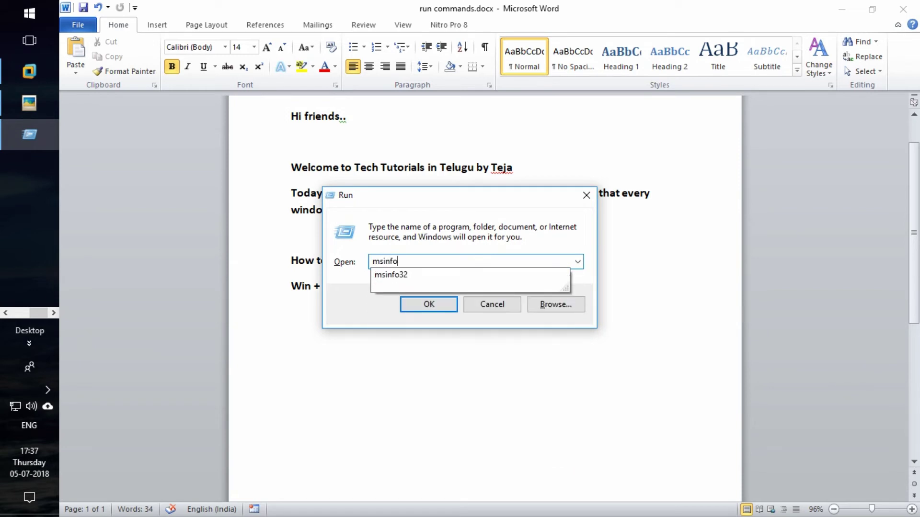
type("32")
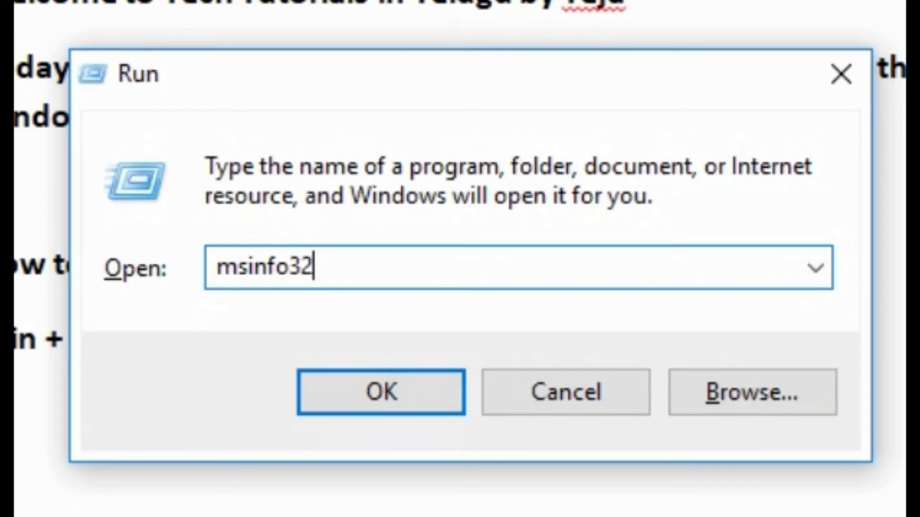
key("Return")
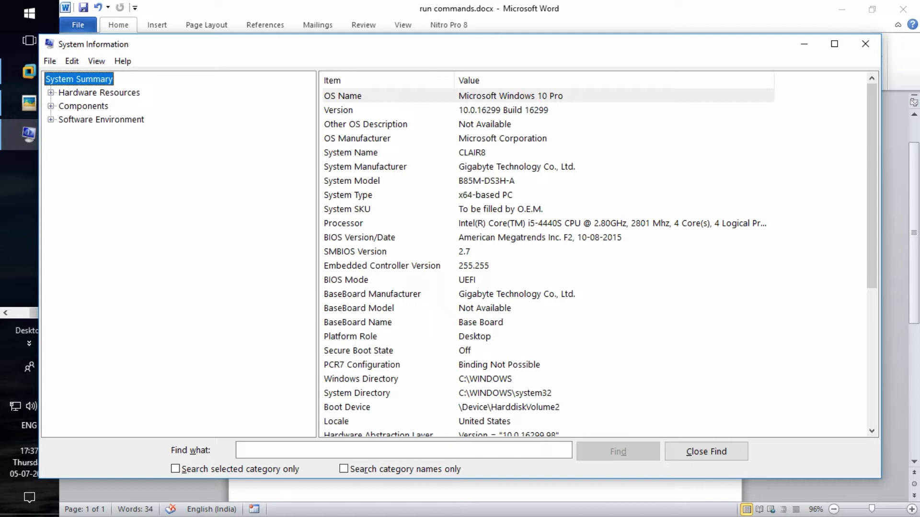
Scroll through the System Summary, then close System Information.
scroll(594, 259, "down", 3)
scroll(594, 259, "up", 3)
scroll(594, 259, "down", 5)
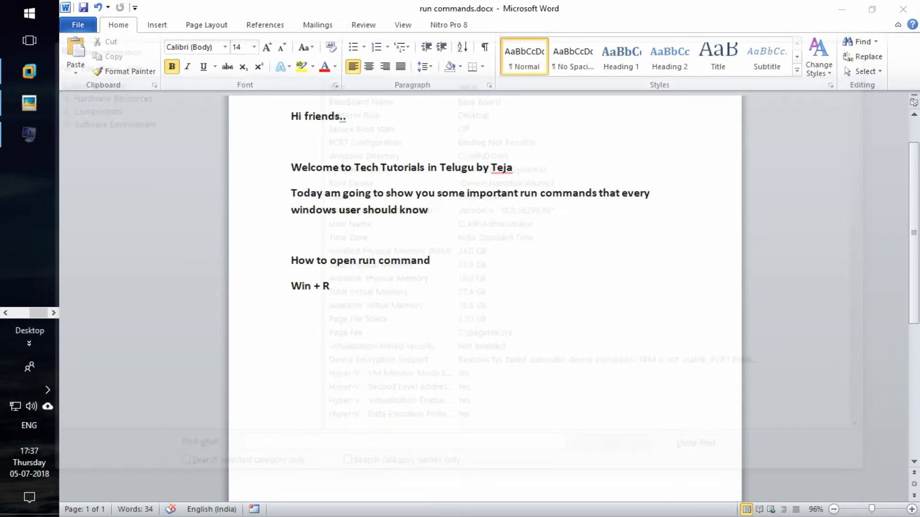
left_click(865, 44)
Run sdclt to open Backup and Restore (Windows 7).
key("super+r")
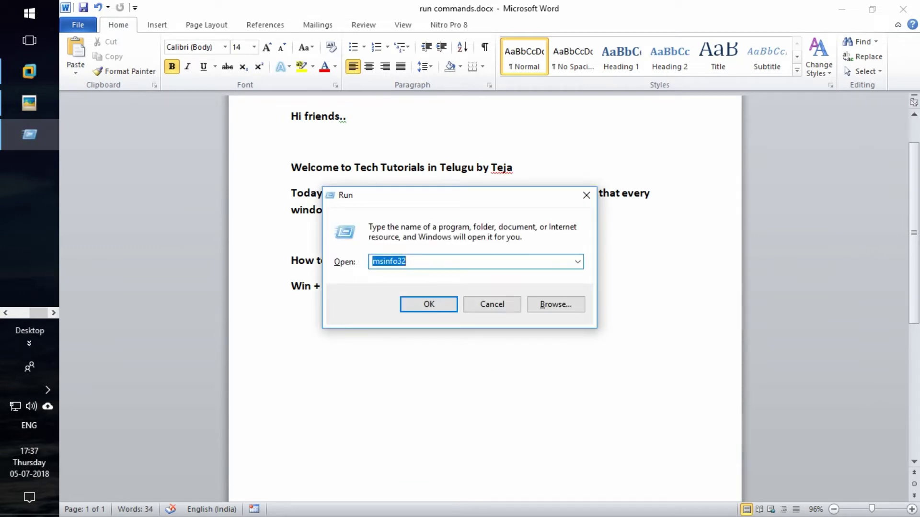
type("sdcl")
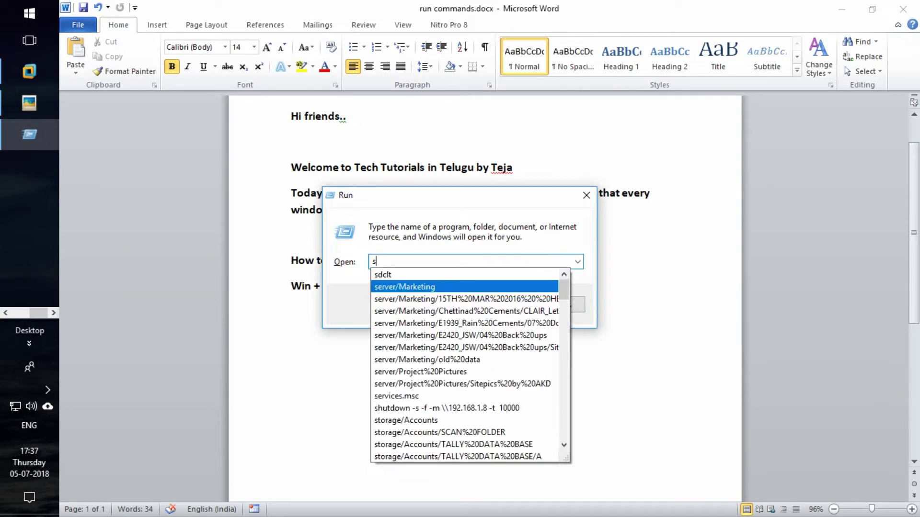
type("t")
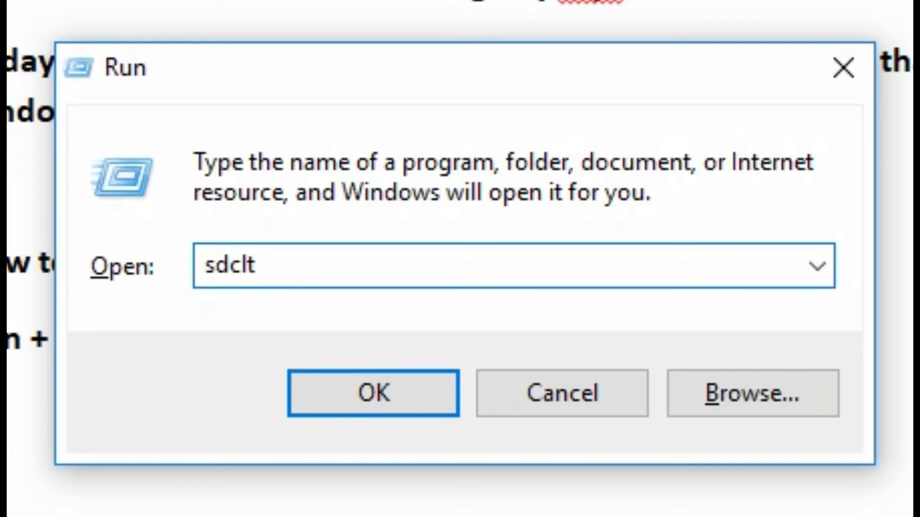
key("Return")
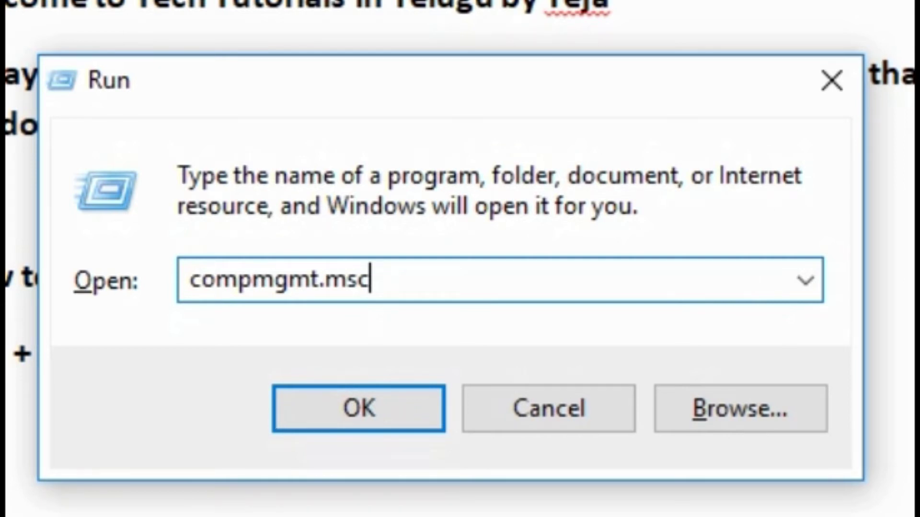
Open Computer Management, view Event Viewer and Shared Folders, then close the console.
key("Return")
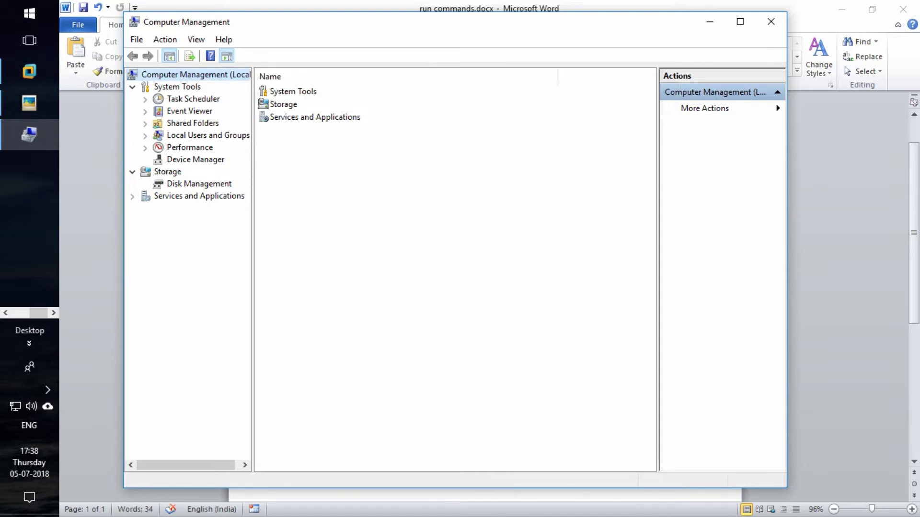
left_click(189, 111)
left_click(193, 124)
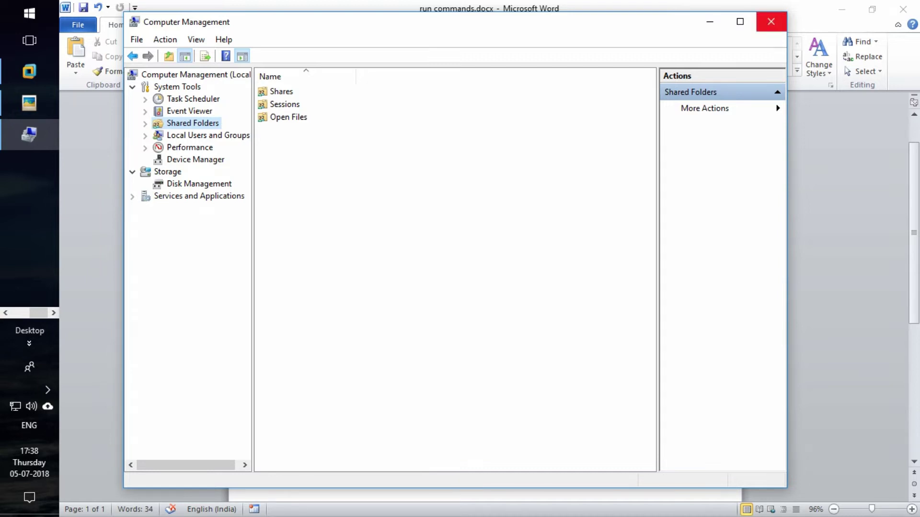
left_click(771, 22)
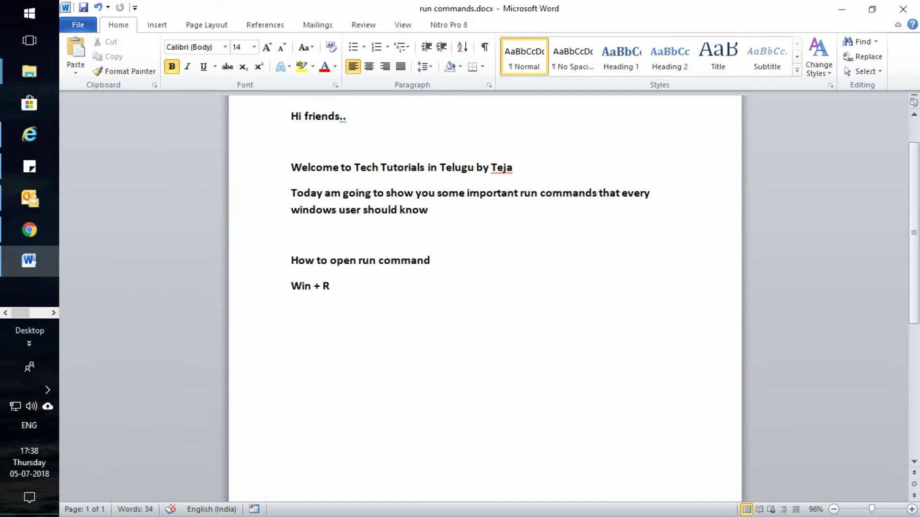
Run cleanmgr to open the Disk Cleanup drive selection.
key("super+r")
type("cle")
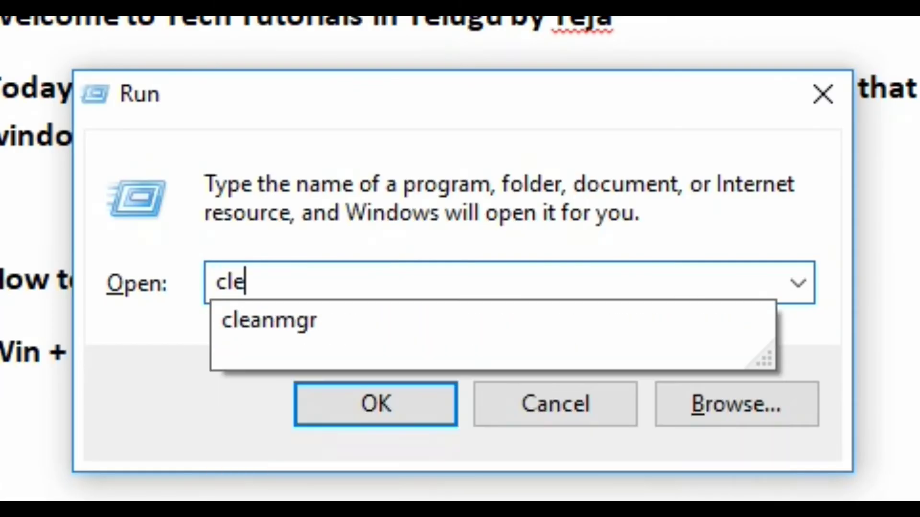
type("anmgr")
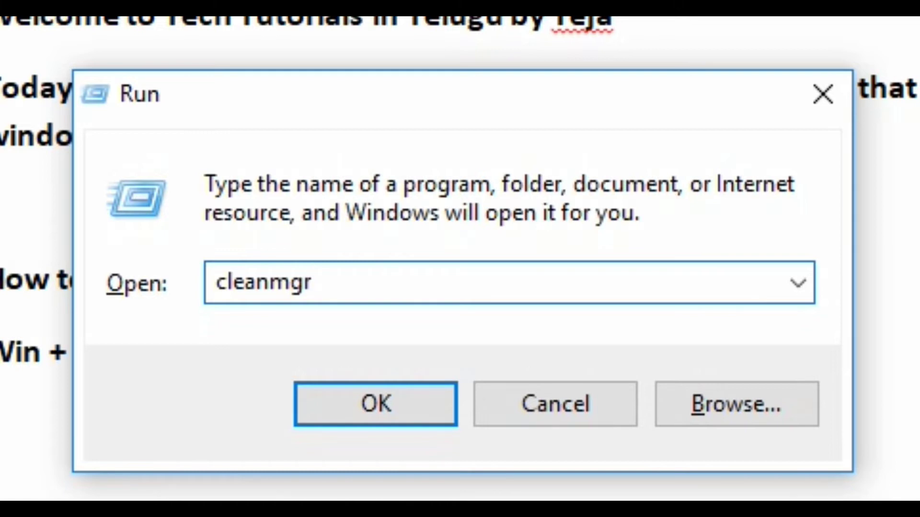
key("Return")
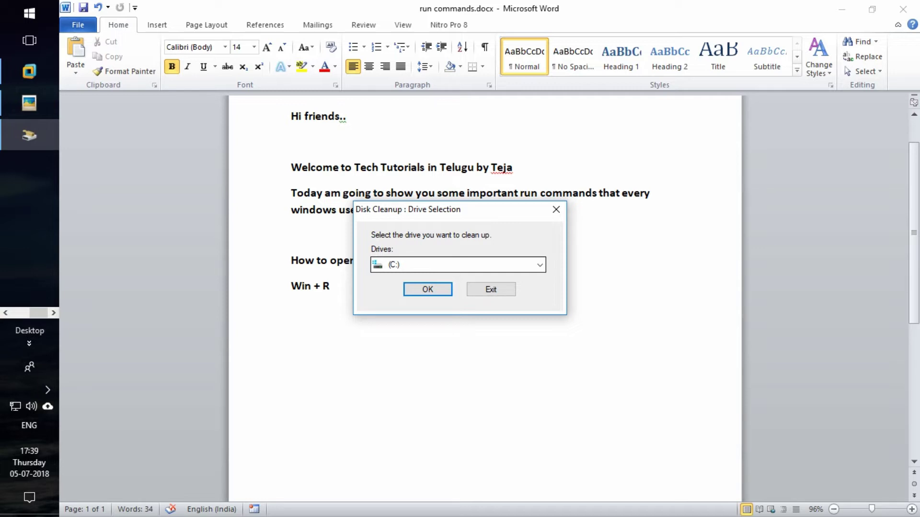
Browse the drive list, dismiss Disk Cleanup without cleaning, and reopen Run.
key("alt+Down")
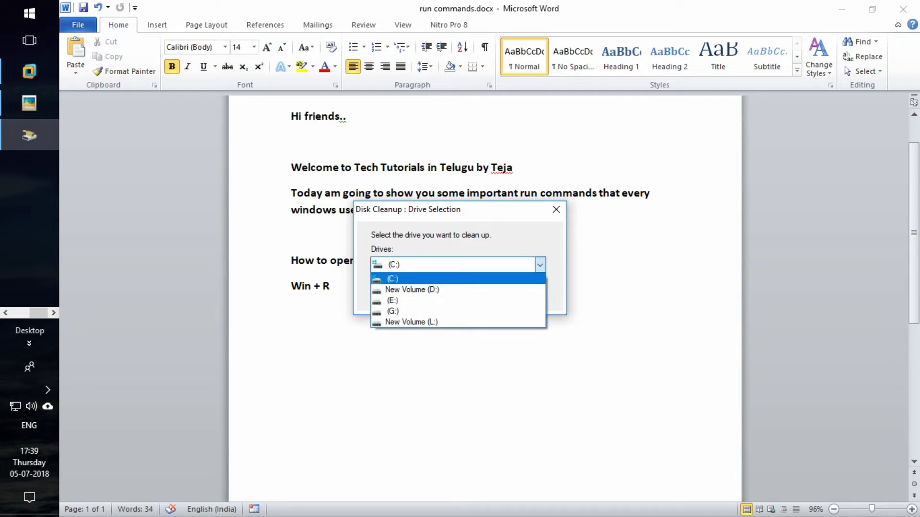
key("Down")
key("Down")
key("Down")
key("Down")
key("Escape")
key("Escape")
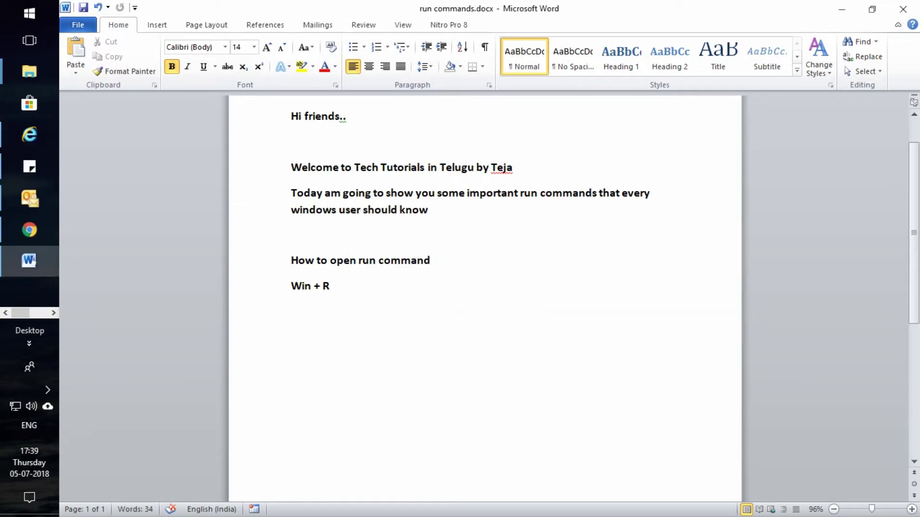
key("super+r")
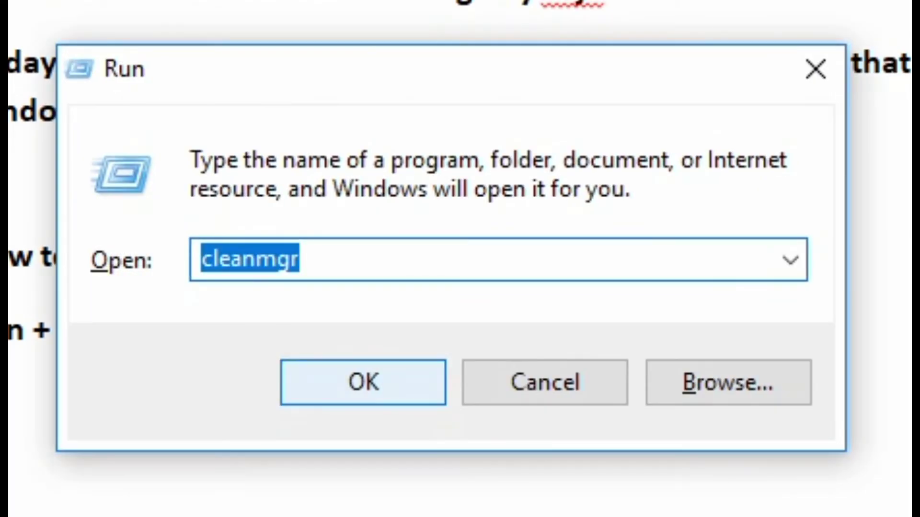
Run eventvwr.msc, view Applications and Services Logs, then list the Windows Logs with event counts.
type("eve")
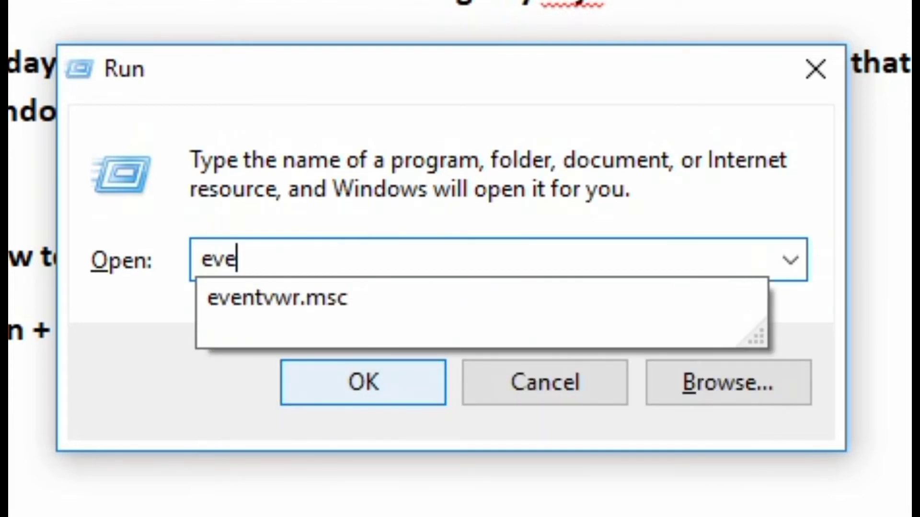
key("Down")
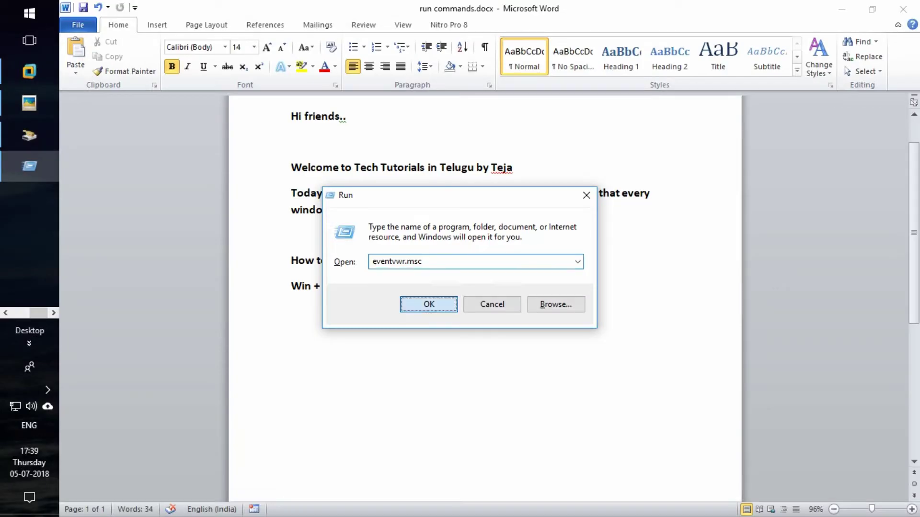
left_click(363, 382)
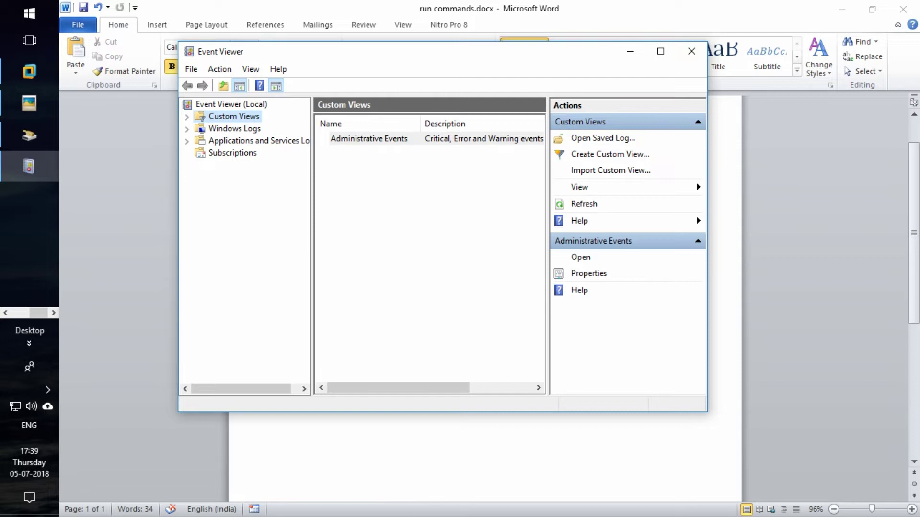
left_click(254, 140)
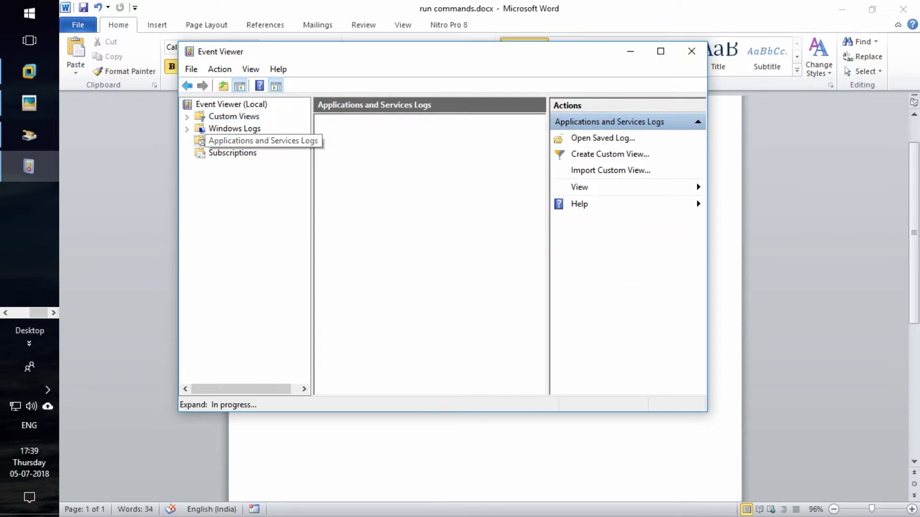
left_click(235, 129)
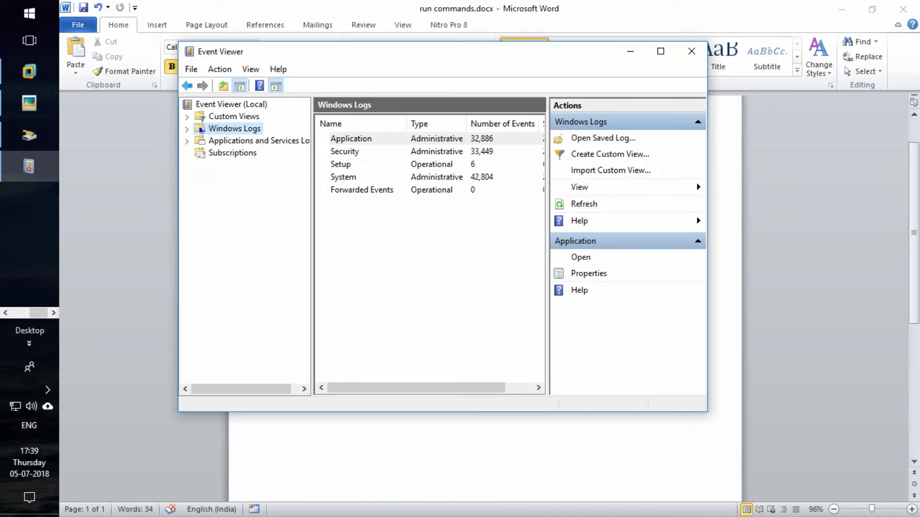
Close Event Viewer, run control, switch Control Panel to Category view, then close it.
left_click(691, 51)
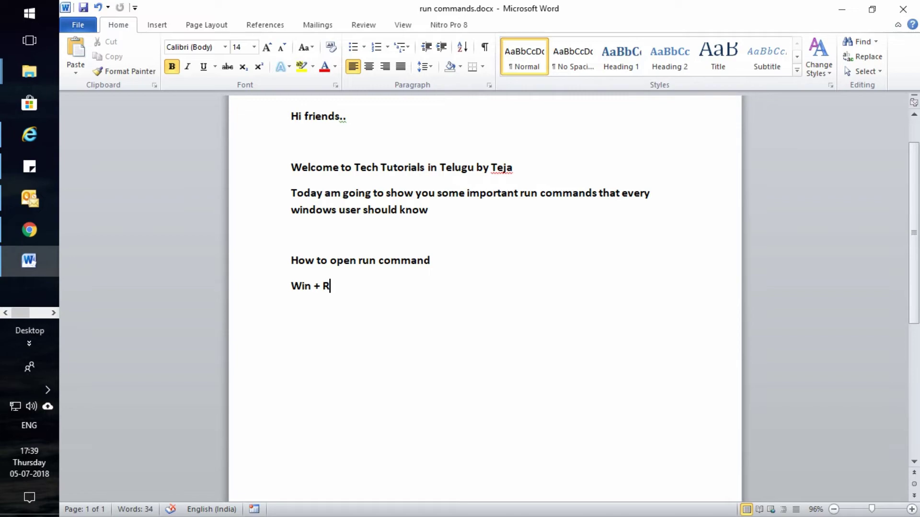
key("super+r")
type("c")
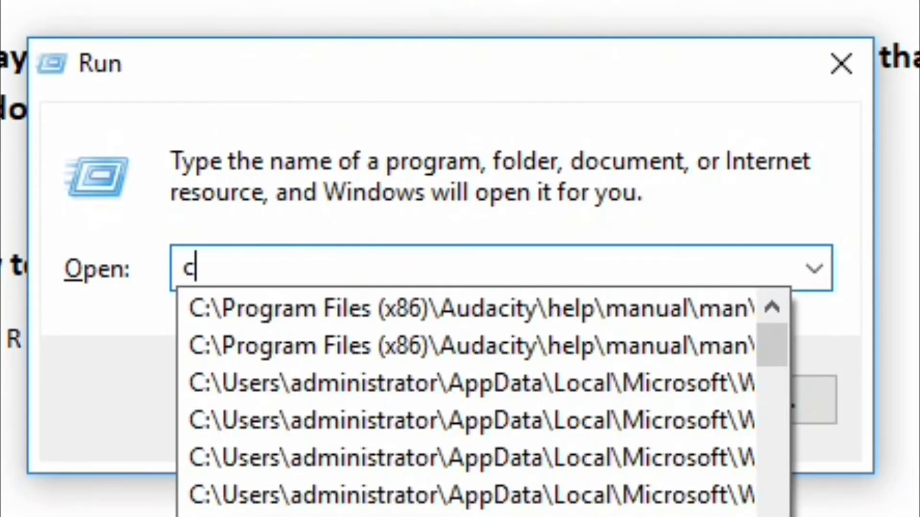
type("ontrol")
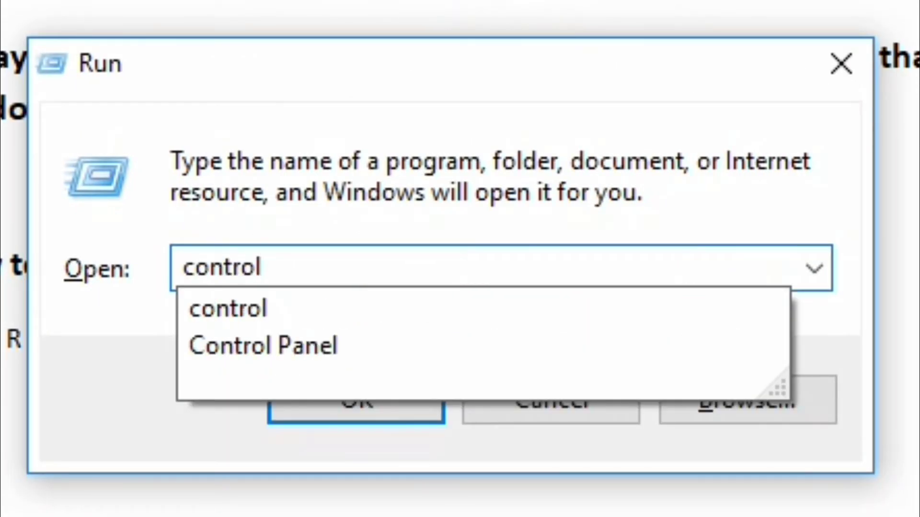
key("Return")
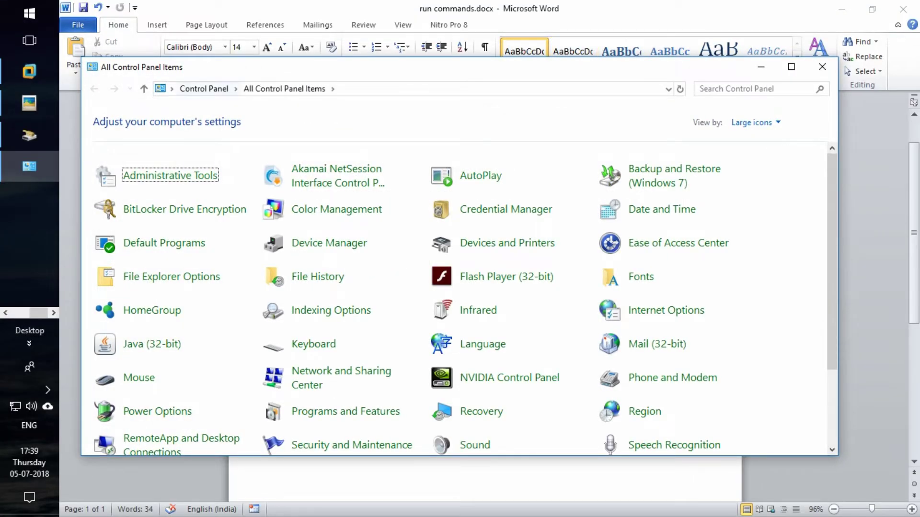
left_click(204, 88)
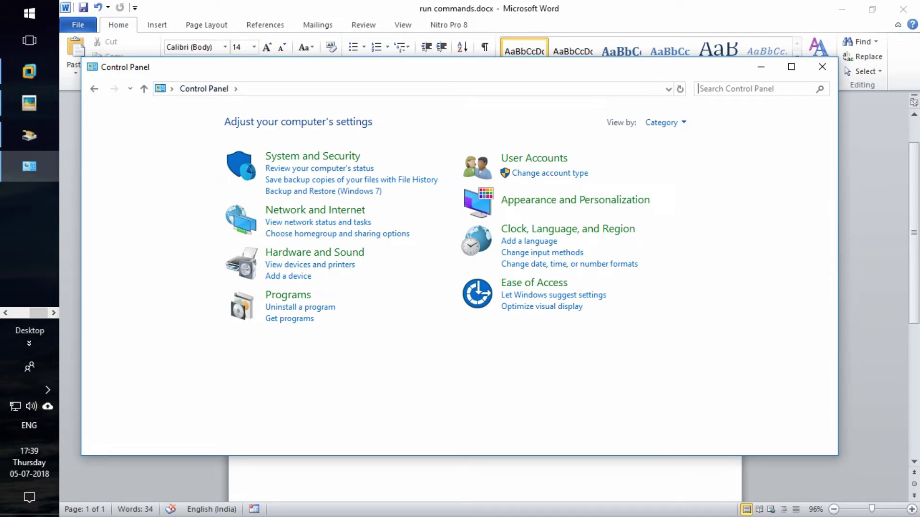
left_click(822, 67)
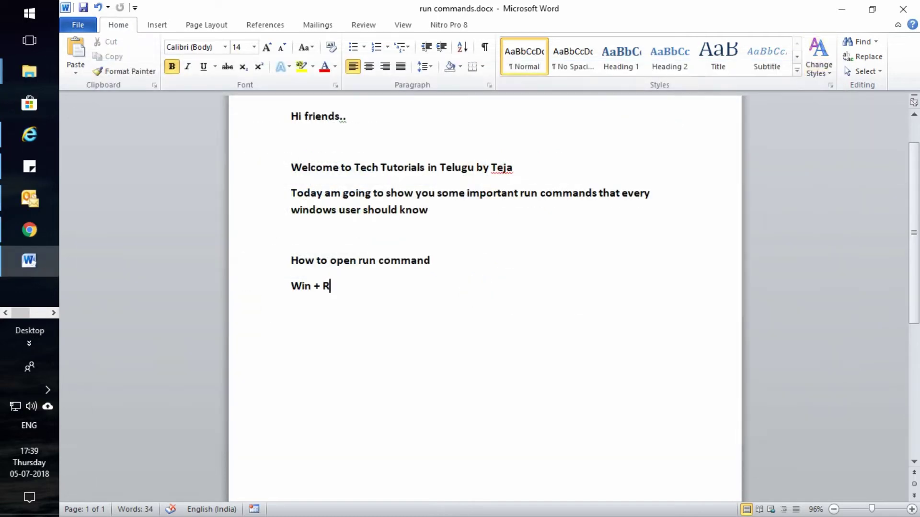
key("super+r")
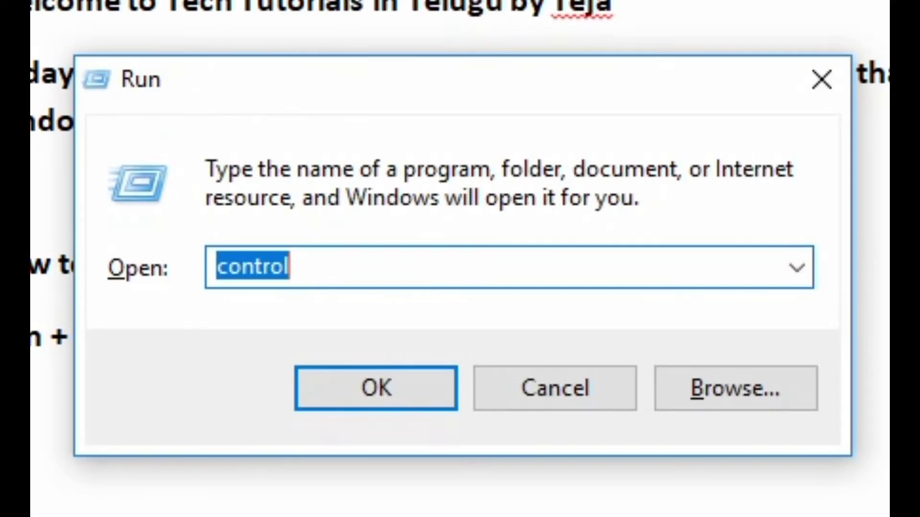
type("mmc")
key("Return")
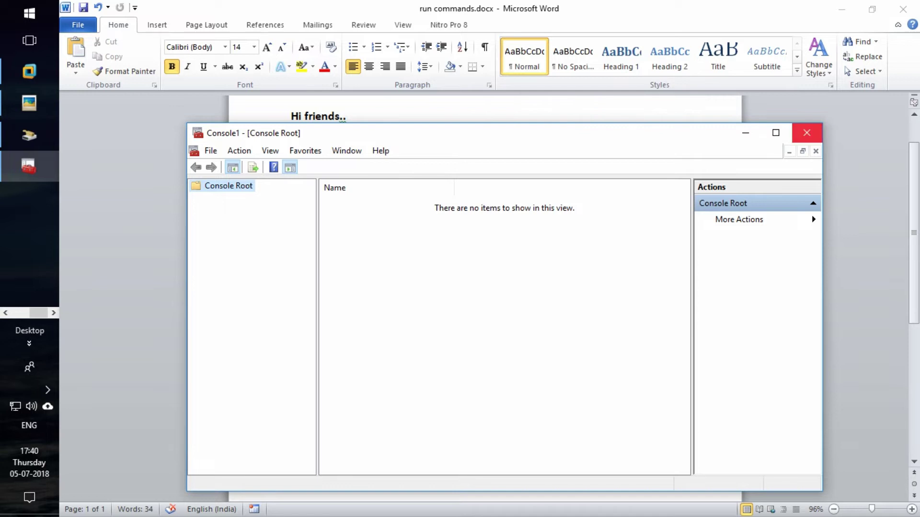
left_click(807, 133)
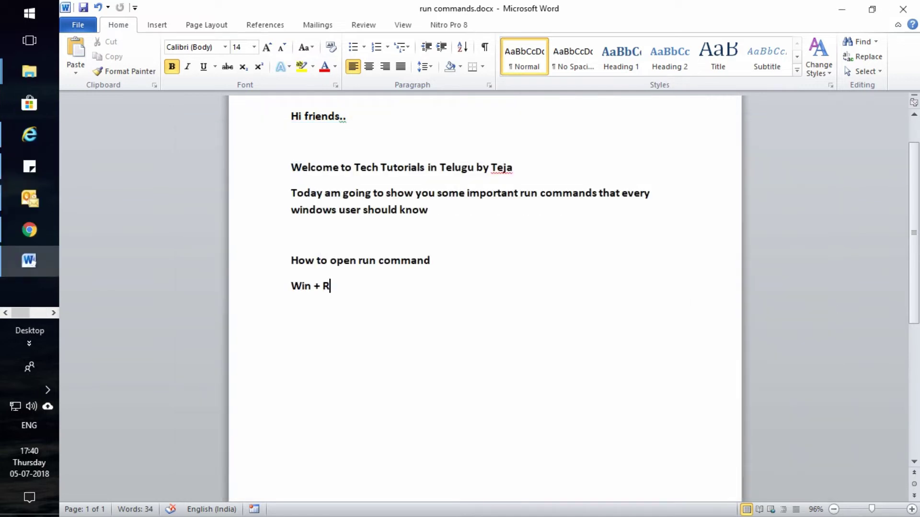
key("super+r")
type("res")
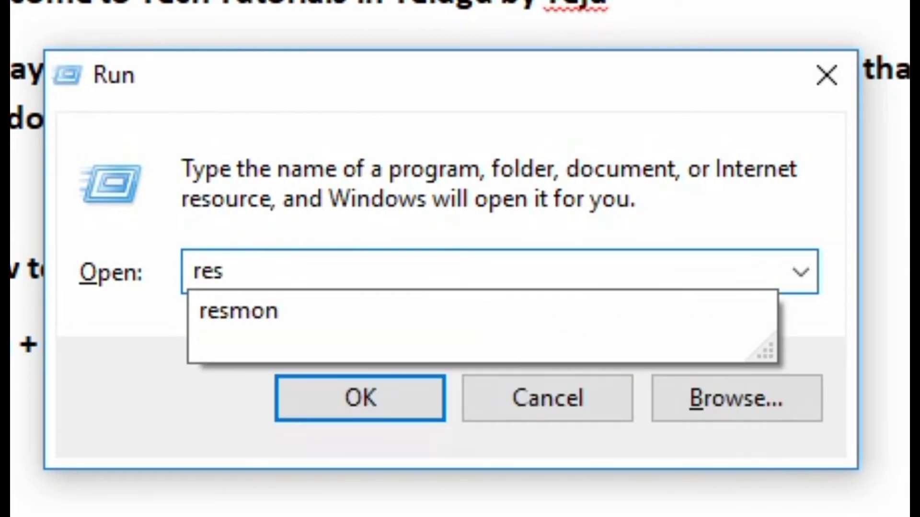
type("mon")
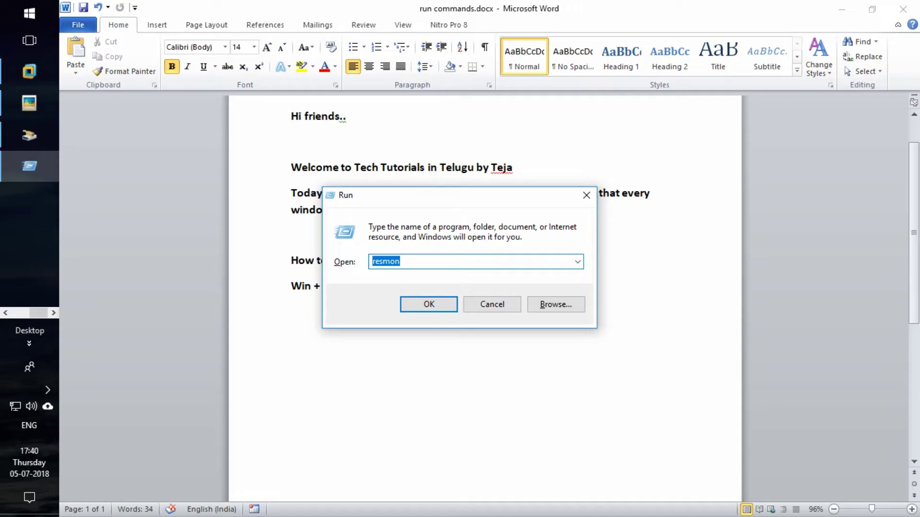
key("Return")
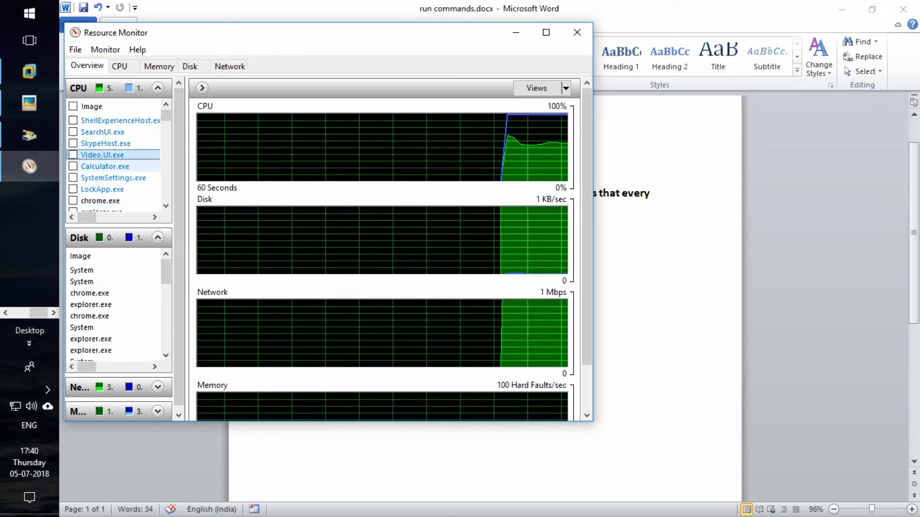
left_click(201, 88)
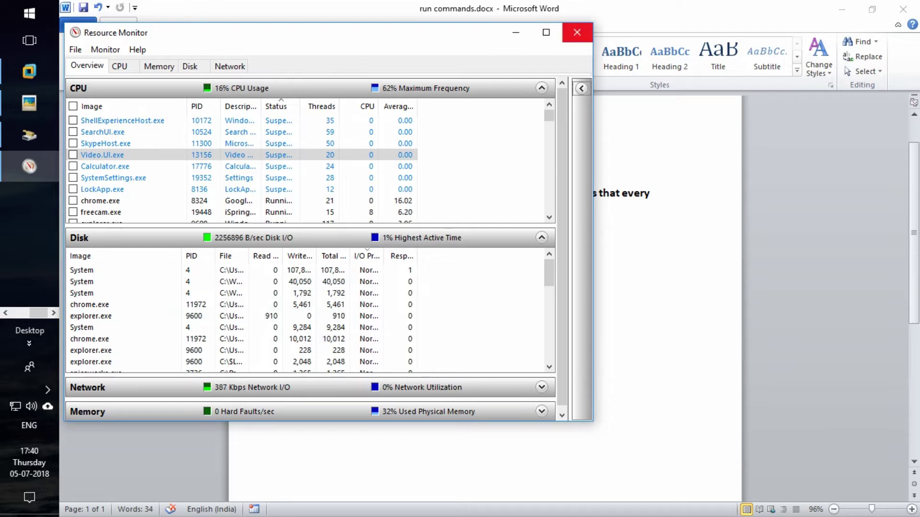
left_click(577, 32)
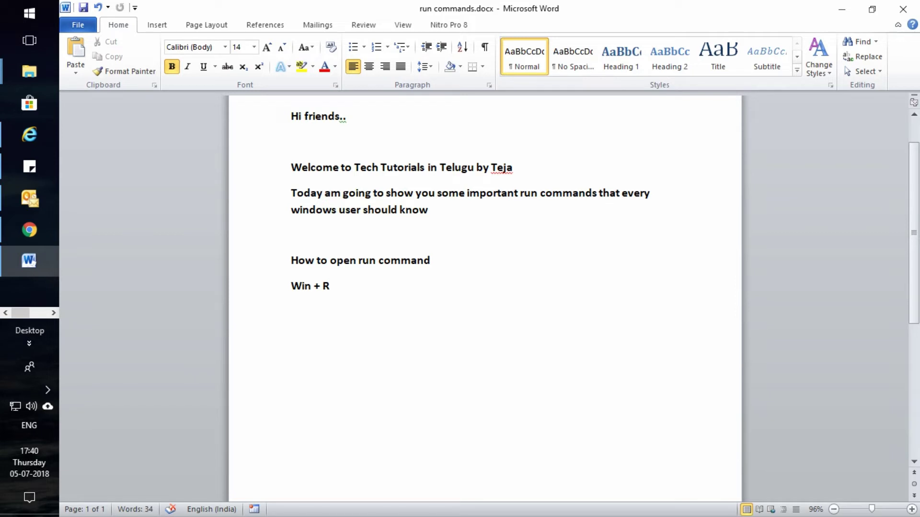
Run a backslash to open Local Disk (C:) in File Explorer, then close it.
key("super+r")
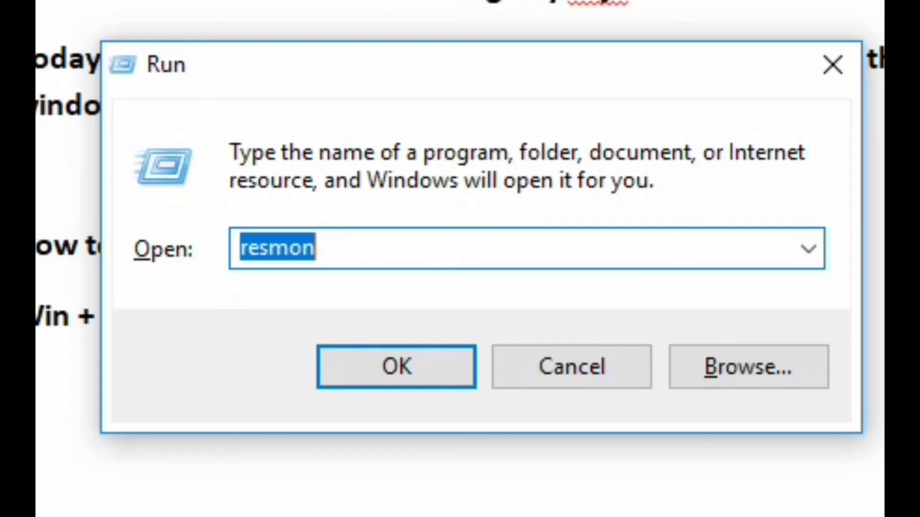
type("\\")
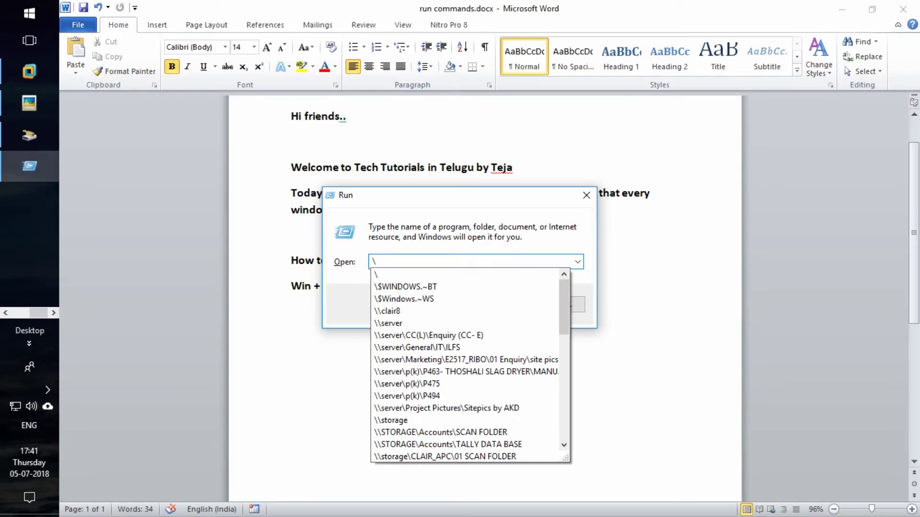
key("Escape")
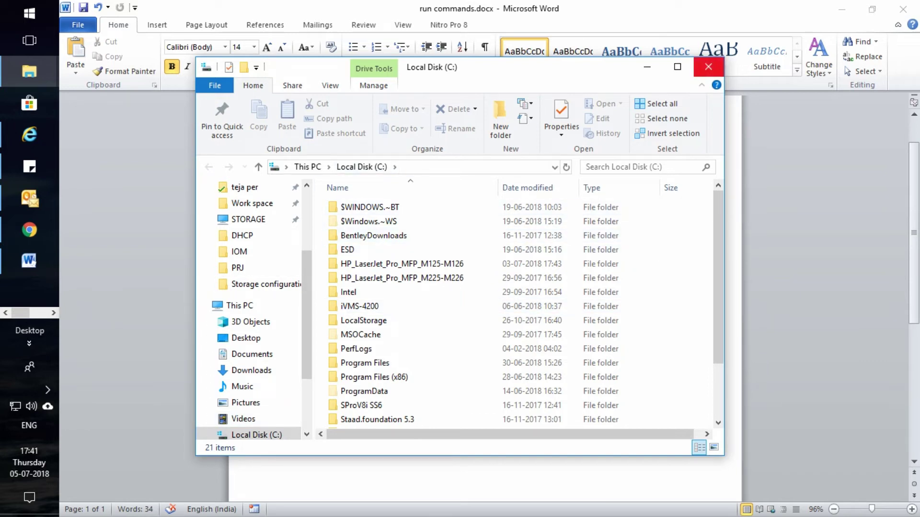
left_click(708, 66)
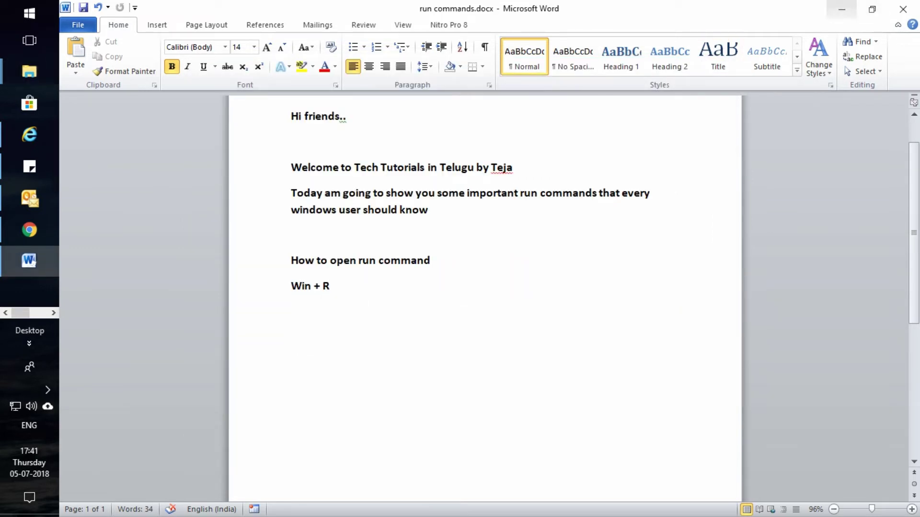
Run a single dot '.' to open the Administrator home folder in File Explorer.
key("super+r")
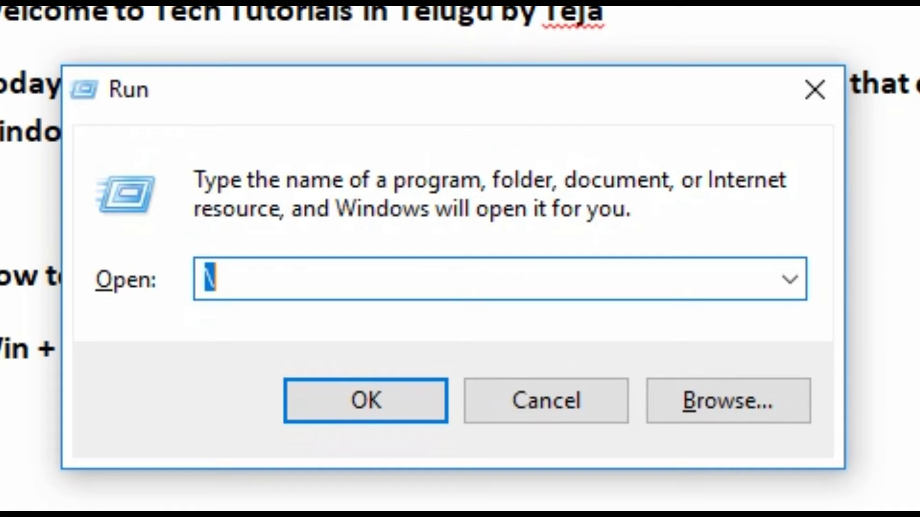
type(".")
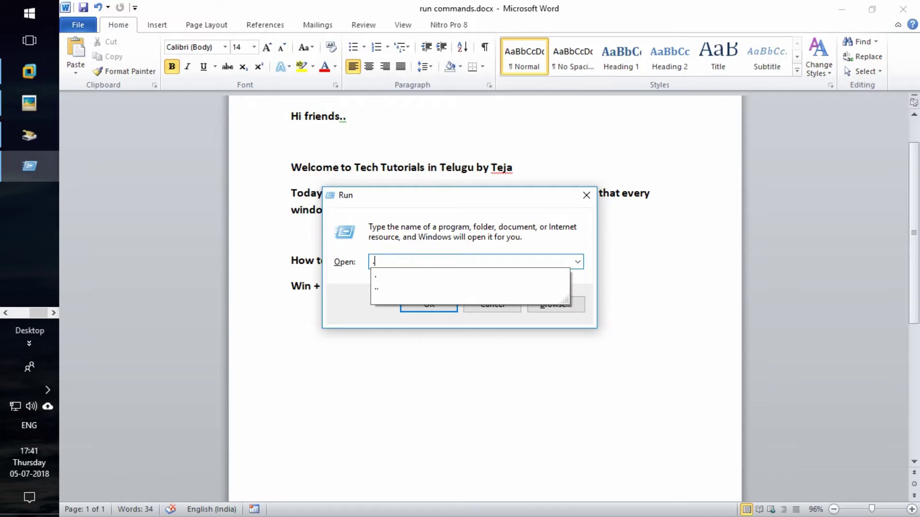
key("Return")
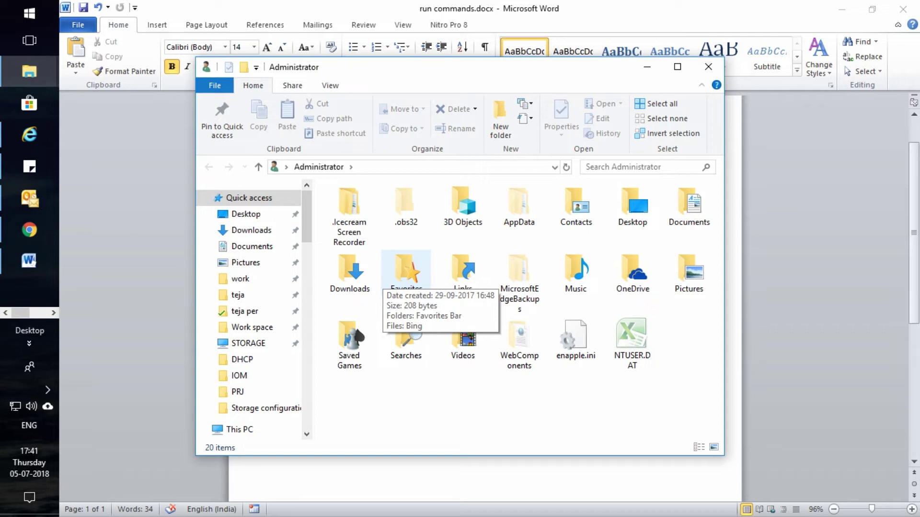
Close the home folder, run '..' to open C:\Users, and select MSSQLFDLauncher$SQLEXPRESS.
left_click(708, 67)
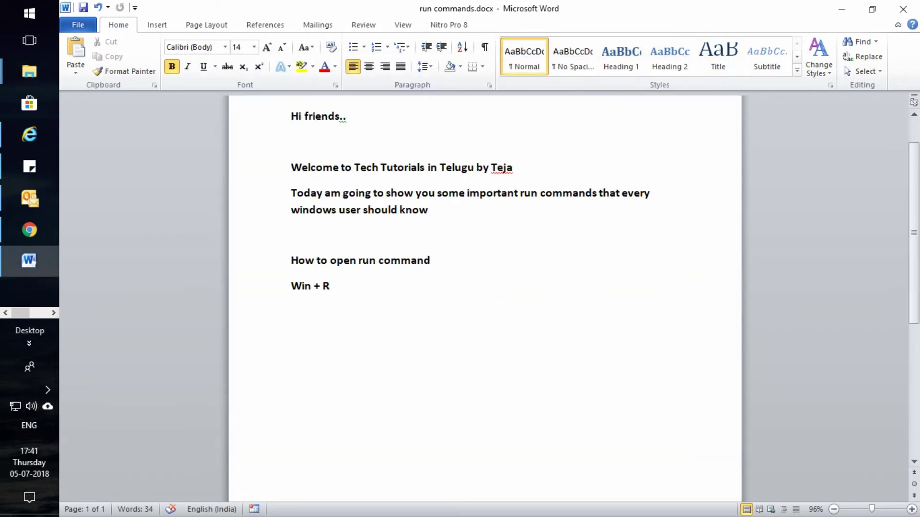
key("super+r")
type("11")
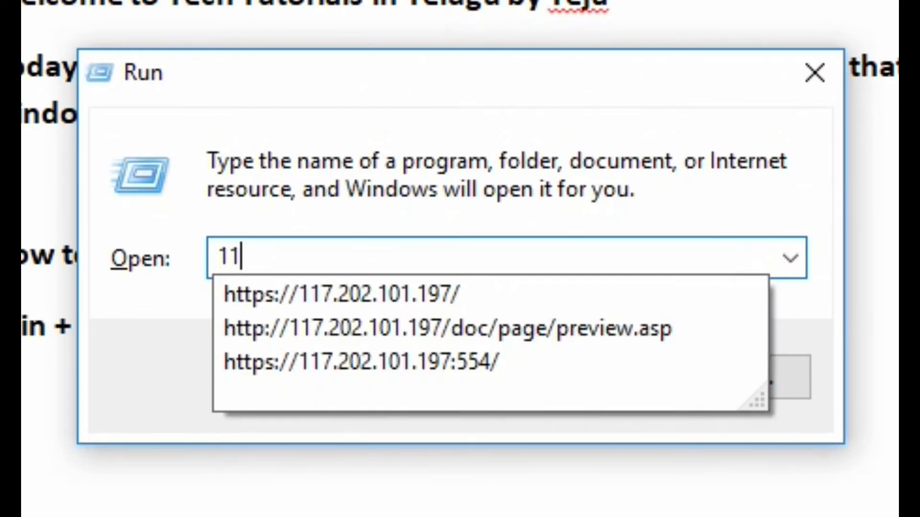
key("BackSpace")
key("BackSpace")
type("..")
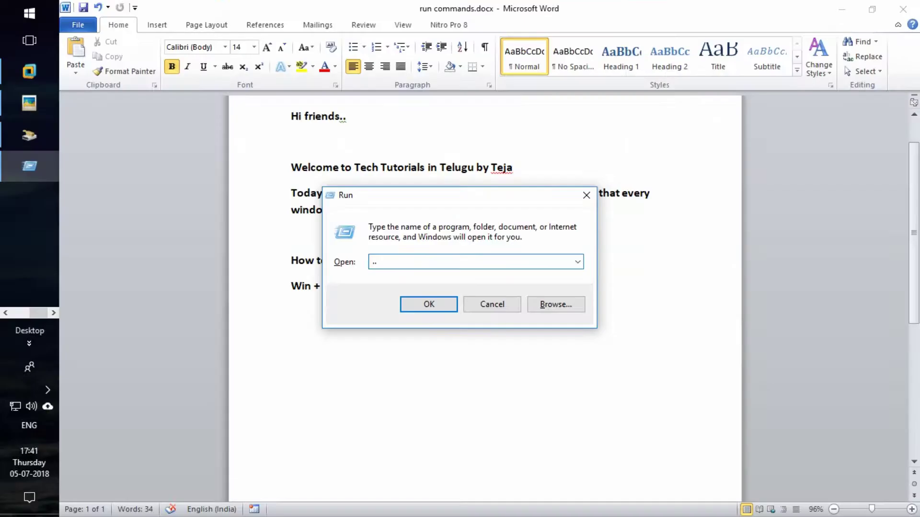
key("Return")
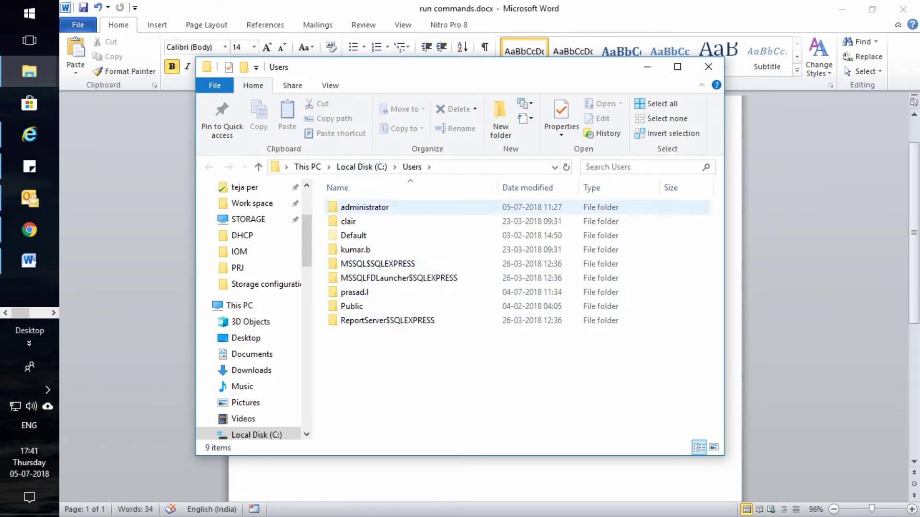
left_click(398, 278)
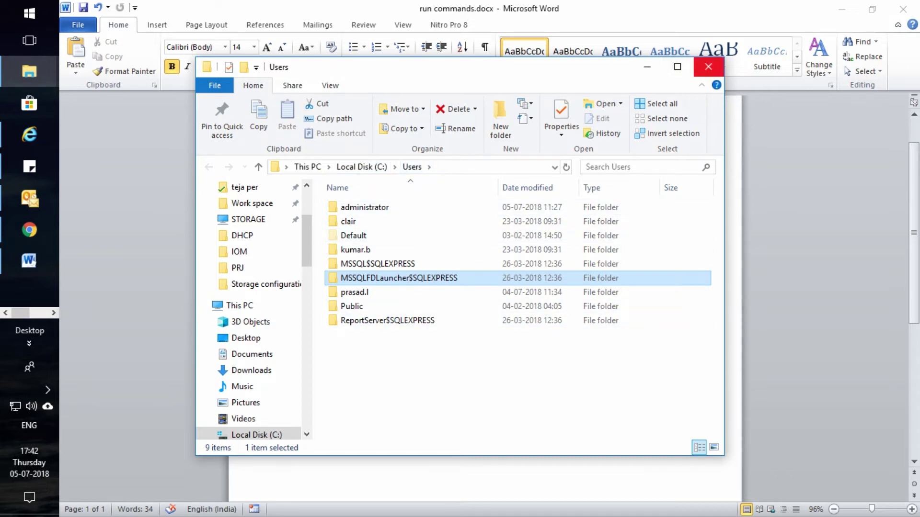
Close the Users folder, then launch Calculator with calc and close it again.
left_click(708, 67)
key("super+r")
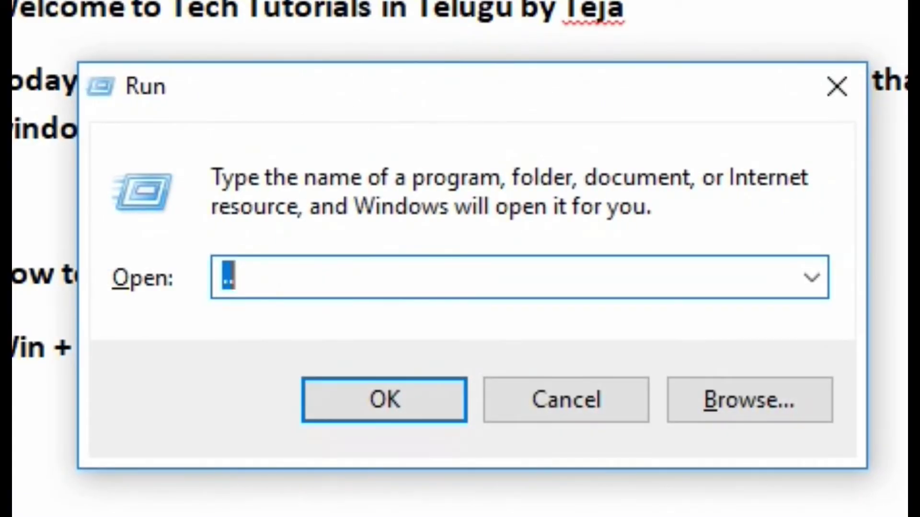
type("calc")
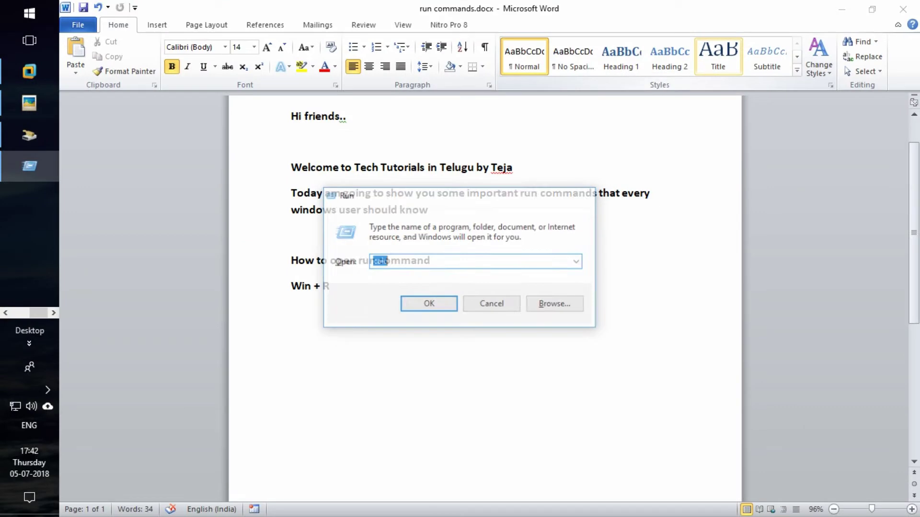
key("Return")
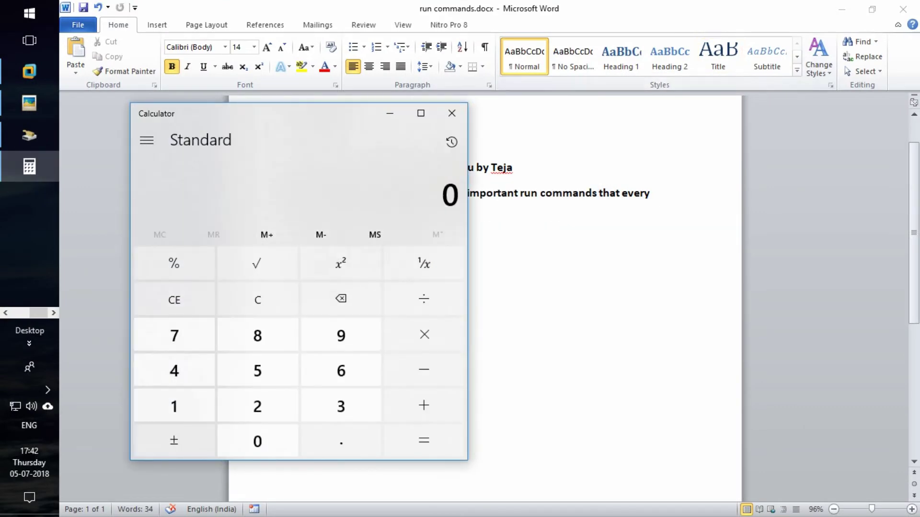
left_click(451, 113)
Launch Command Prompt with cmd and close its window.
key("super+r")
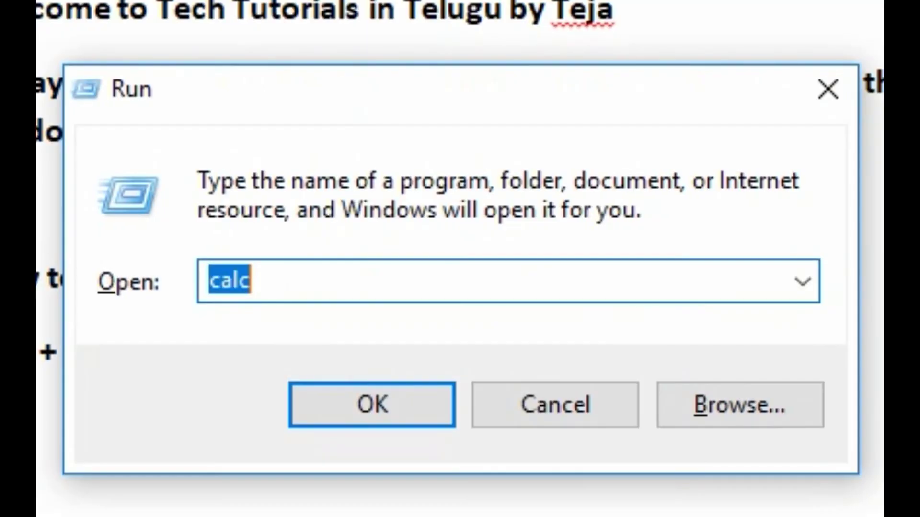
type("cmd")
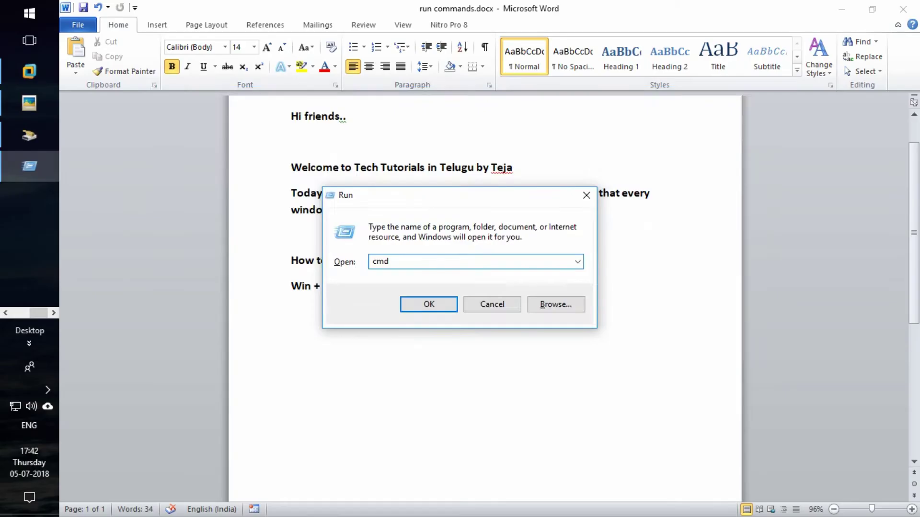
key("Return")
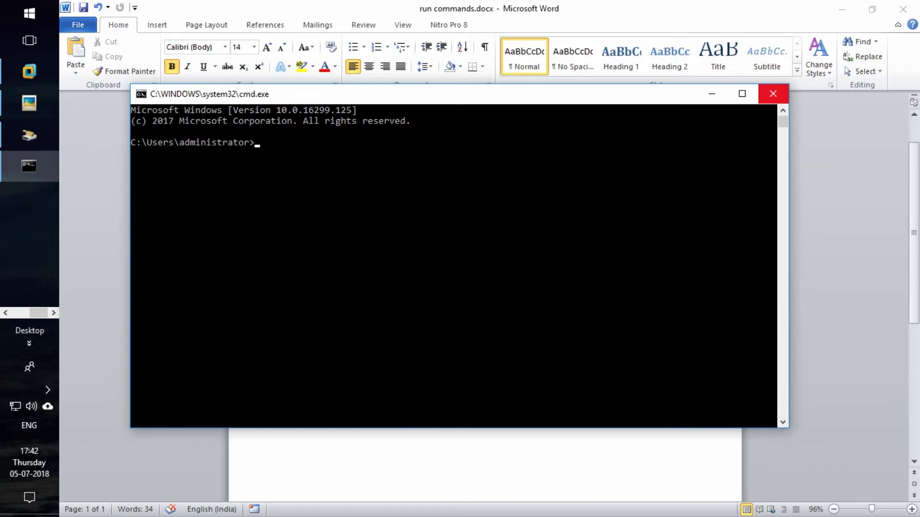
left_click(773, 94)
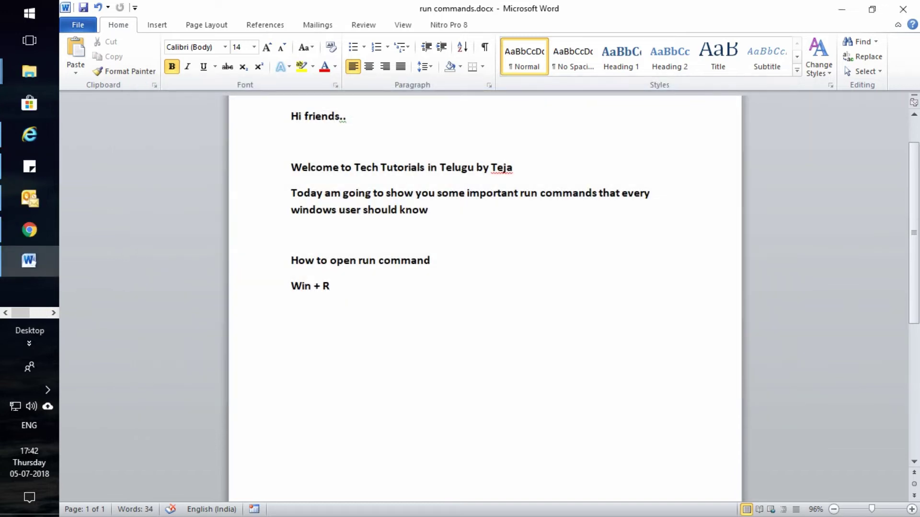
key("super+r")
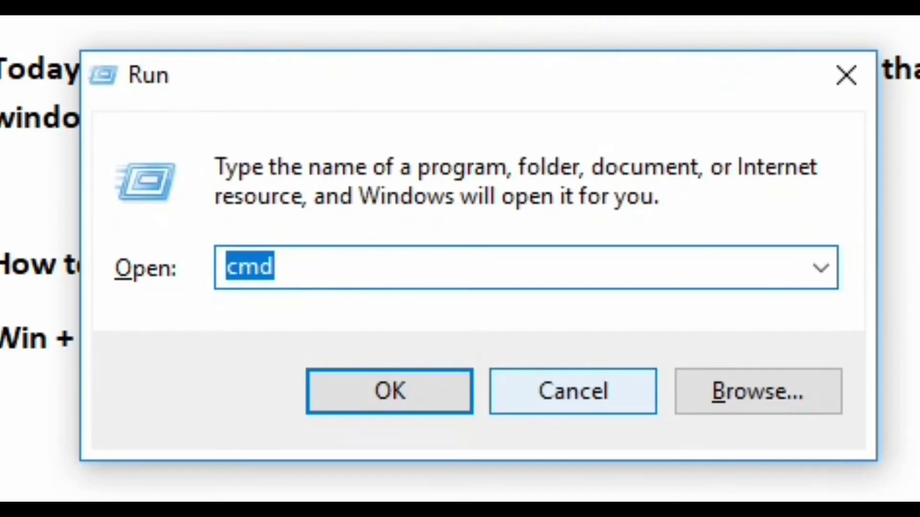
type("power")
key("Down")
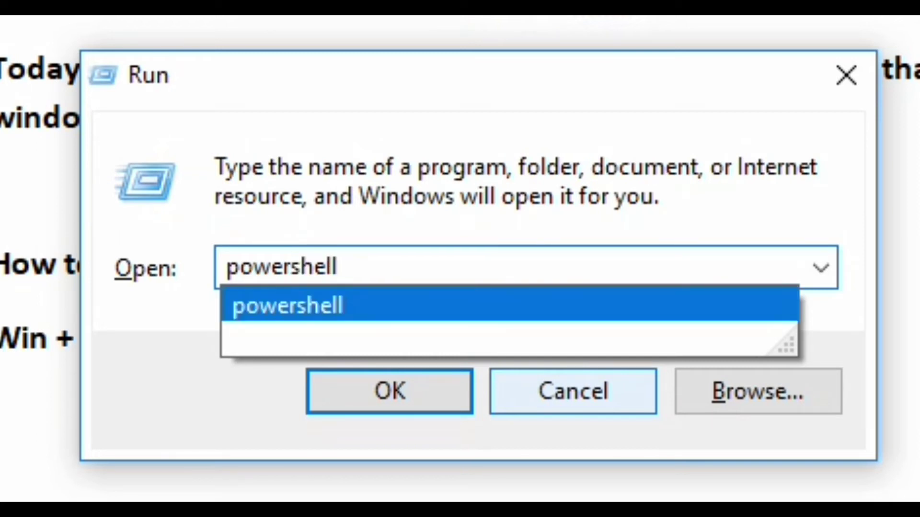
key("Return")
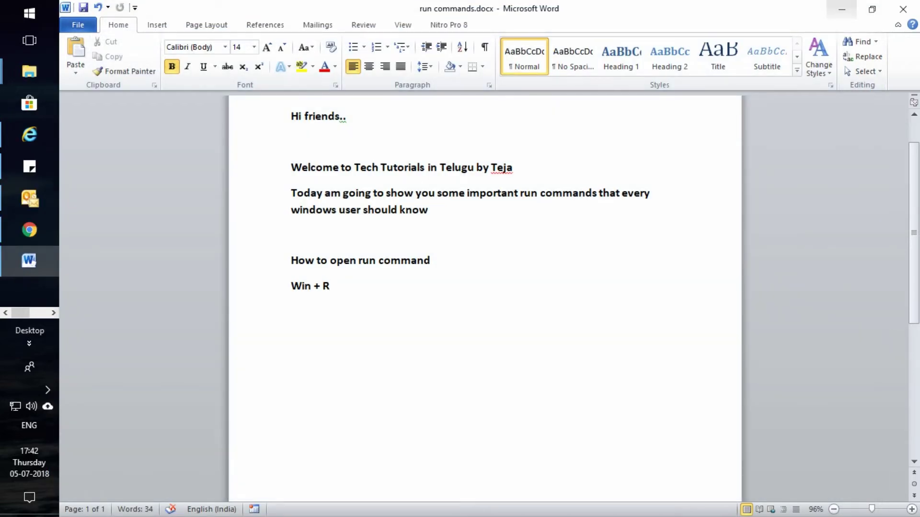
Run netplwiz to view the two local users in User Accounts, close it, and reopen Run.
key("super+r")
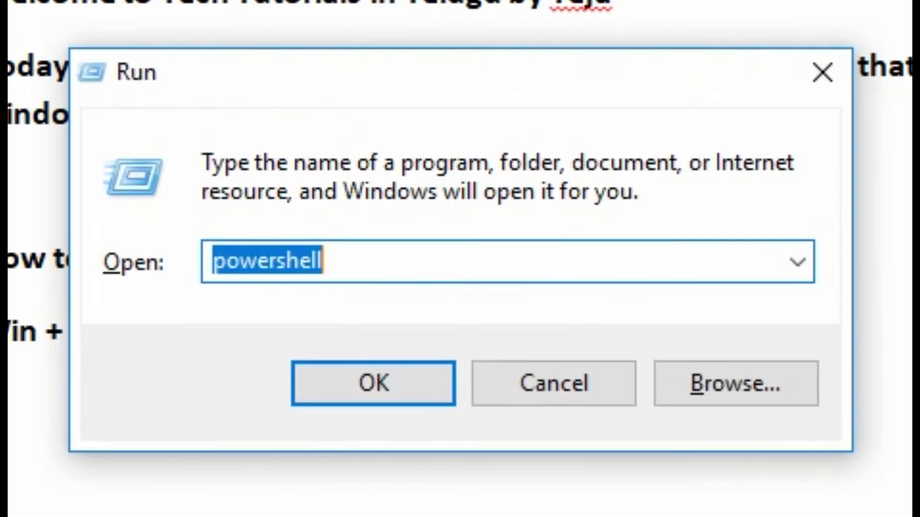
type("net")
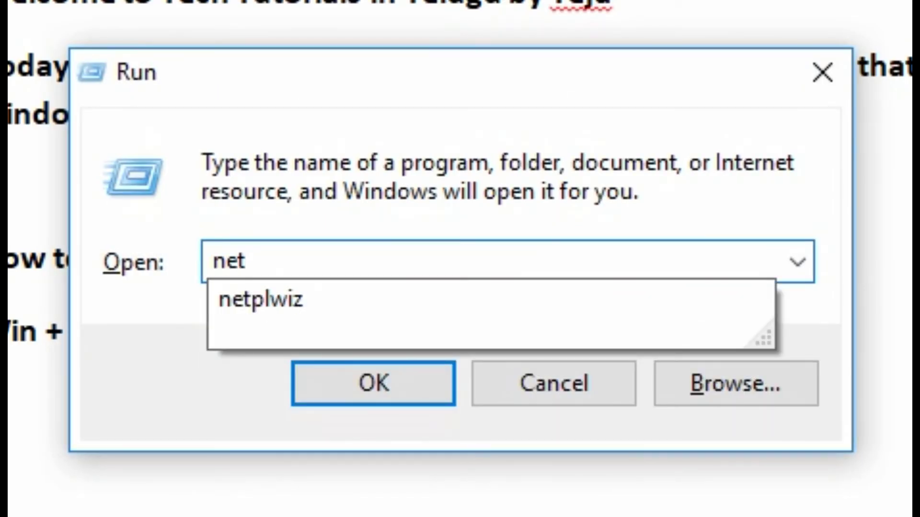
type("plwi")
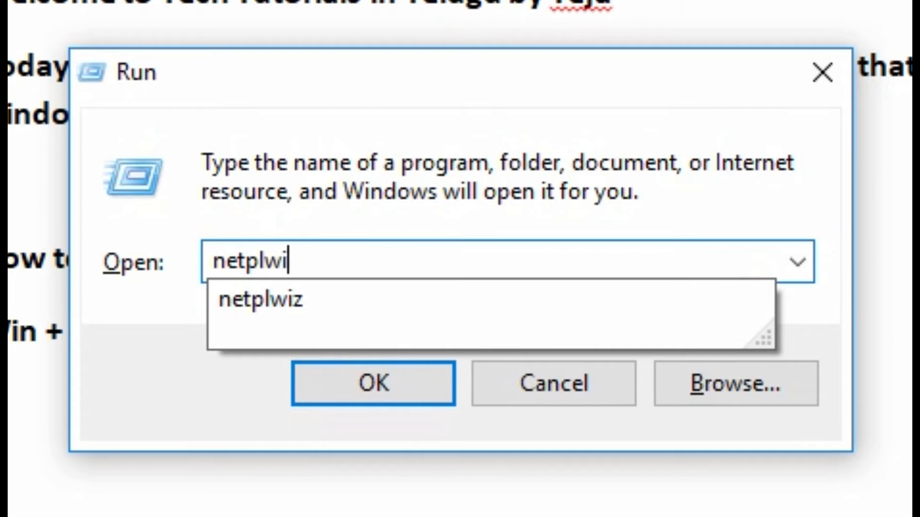
type("z")
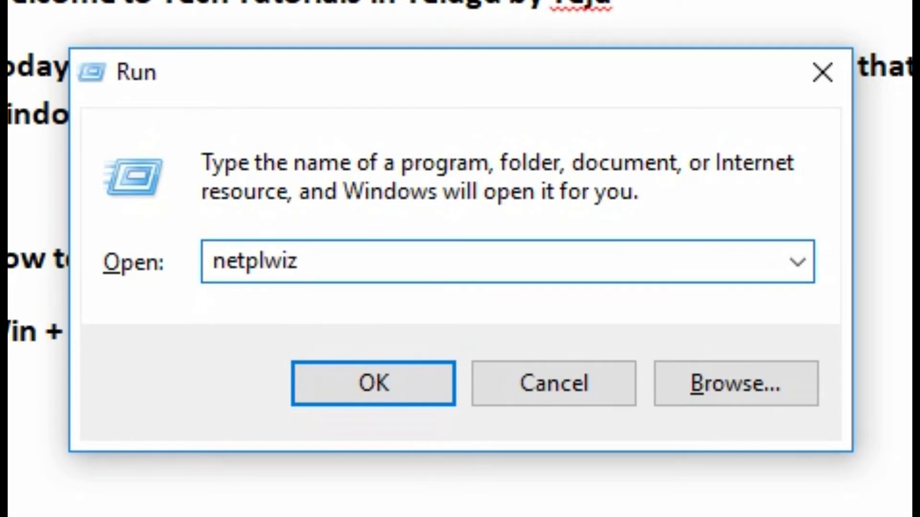
key("Return")
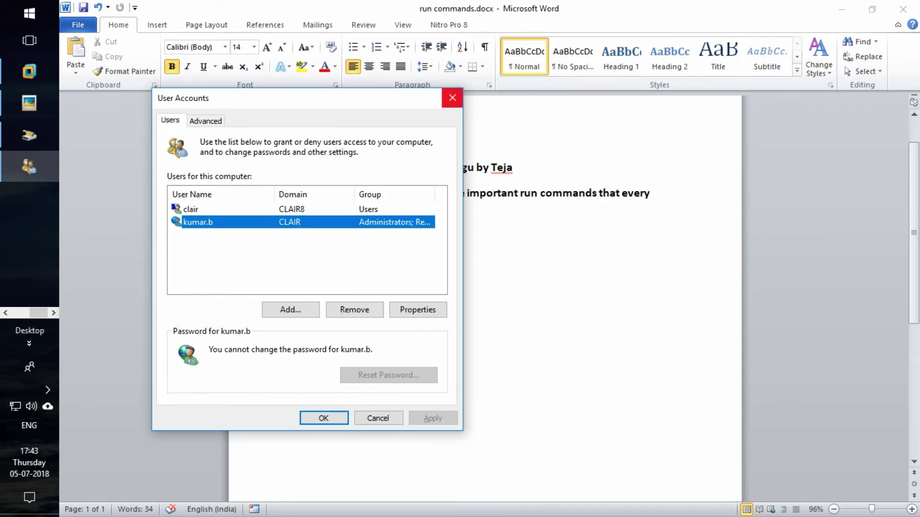
left_click(452, 97)
key("super+r")
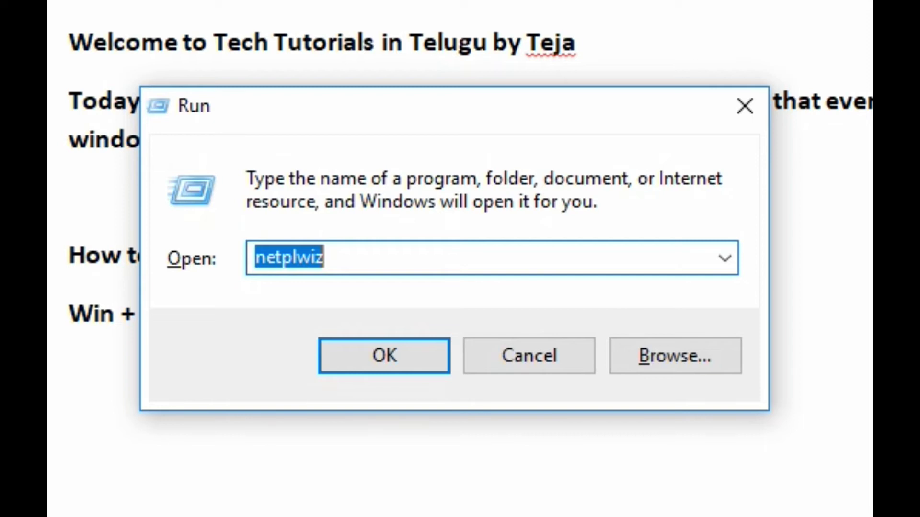
Launch gpedit.msc and browse Windows Settings, Administrative Templates and Software Settings under Computer Configuration.
type("gpedi")
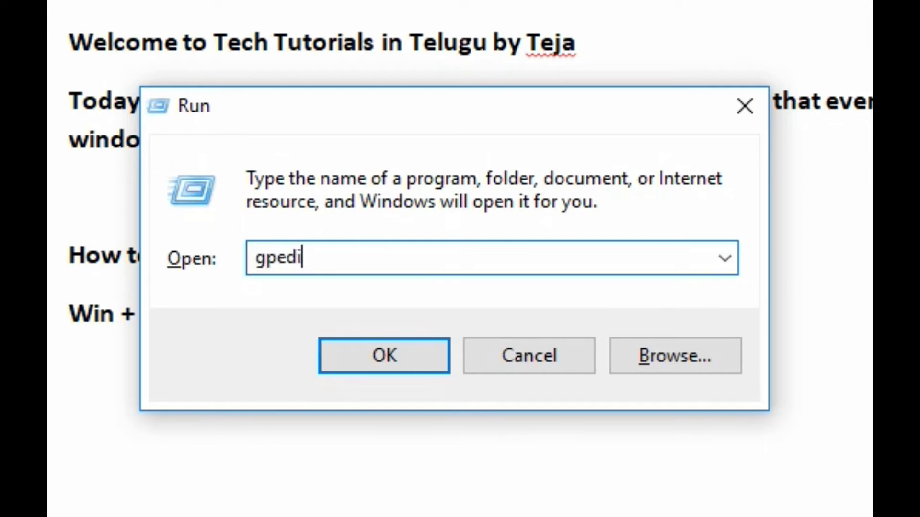
type("t.m")
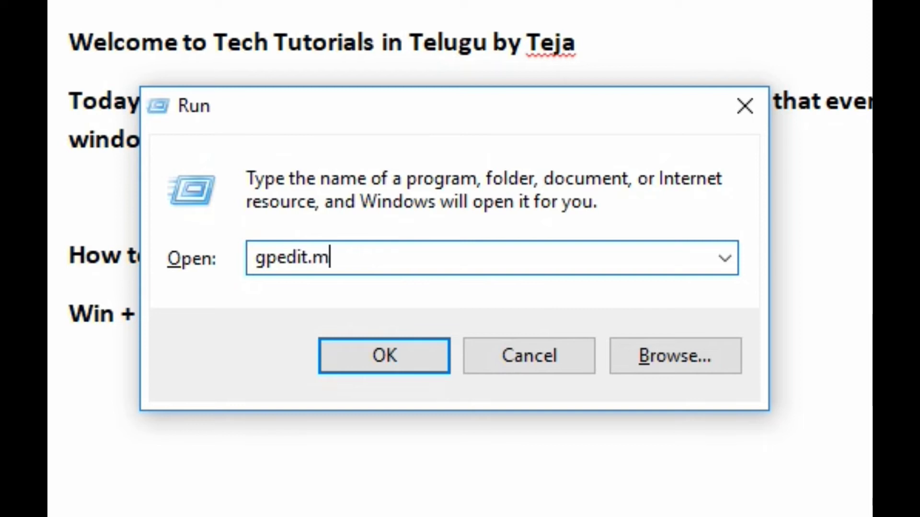
type("sc")
key("Return")
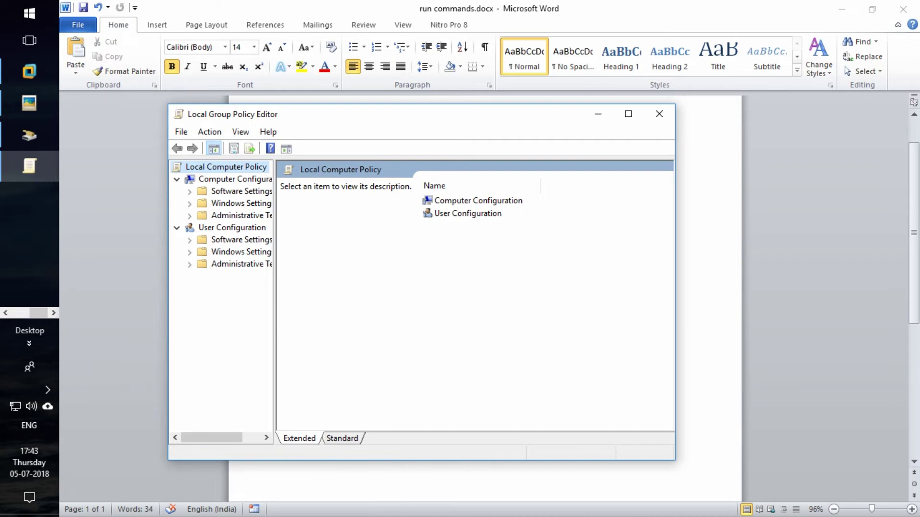
scroll(220, 216, "right", 3)
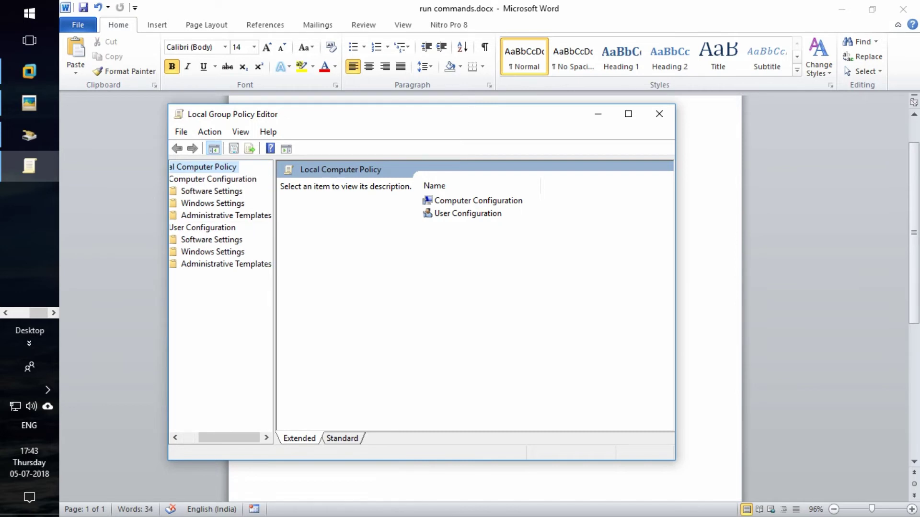
left_click_drag(275, 302, 358, 302)
left_click(243, 203)
left_click(257, 216)
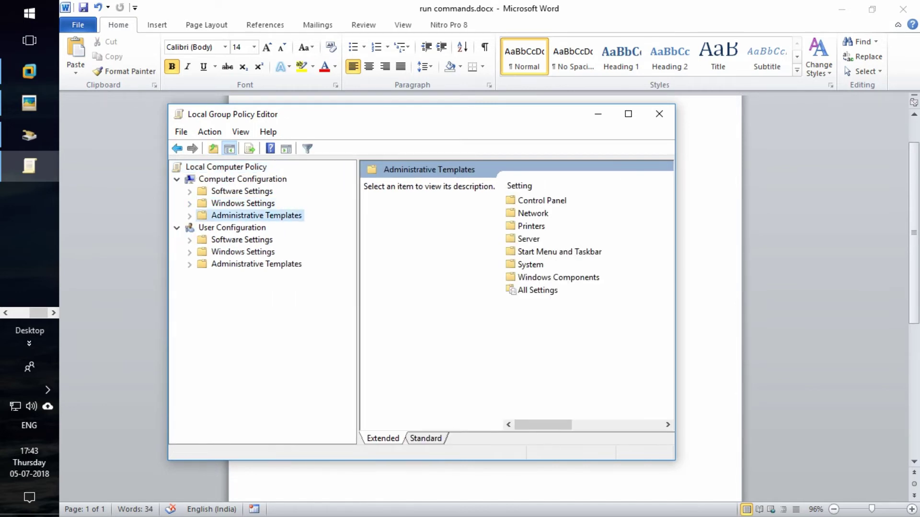
left_click(242, 191)
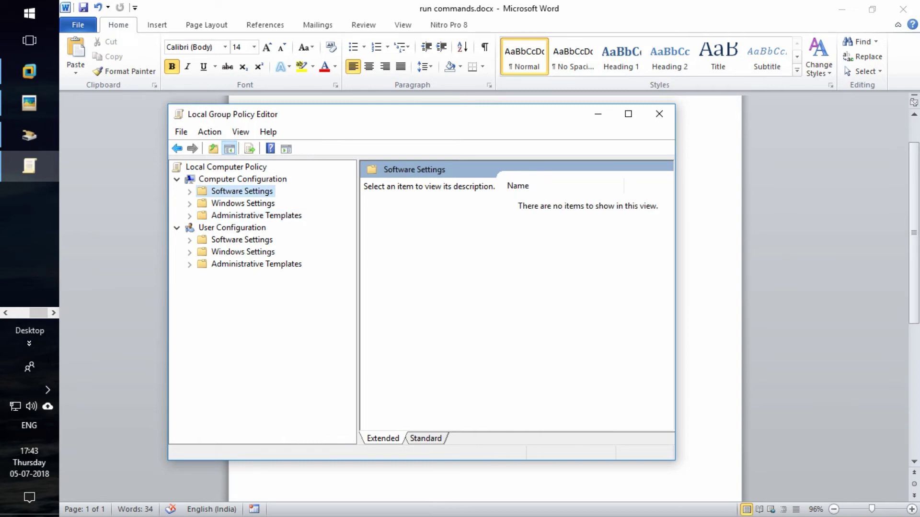
Close Group Policy Editor, run lusrmgr.msc to list the five local user accounts, then close it.
left_click(659, 114)
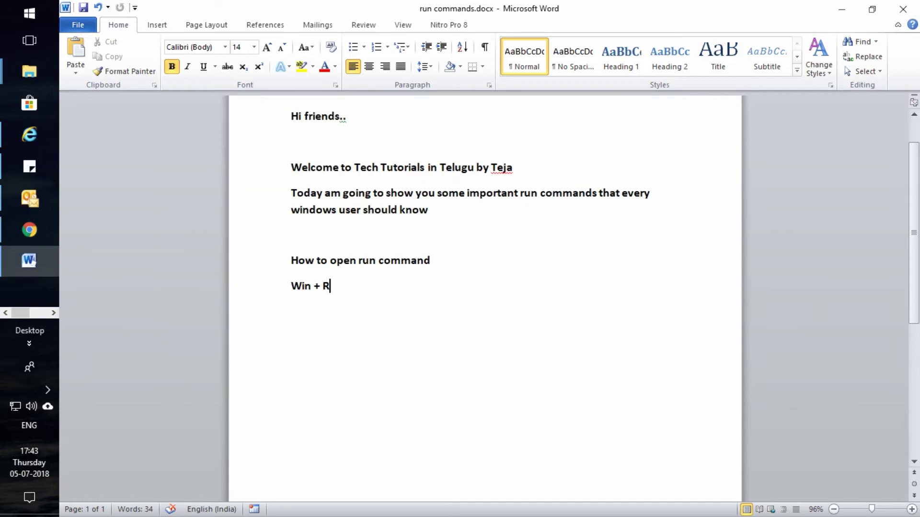
key("super+r")
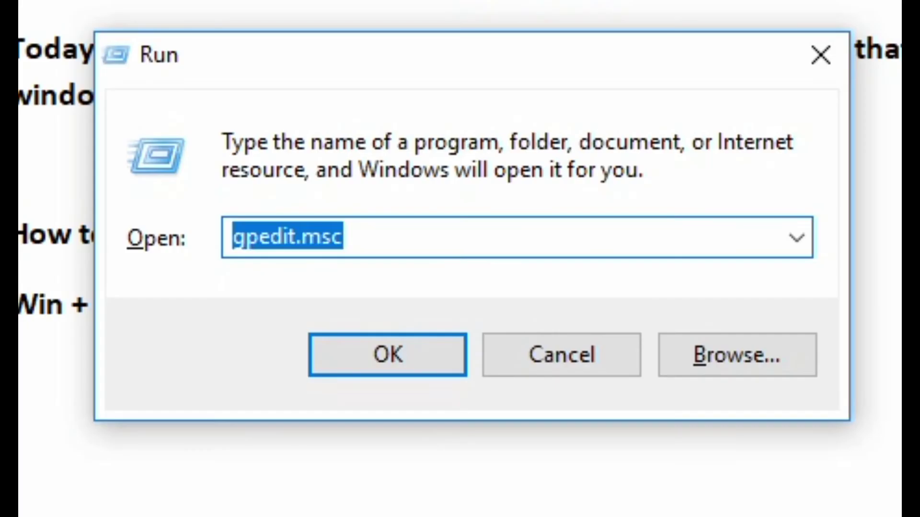
type("lusrm")
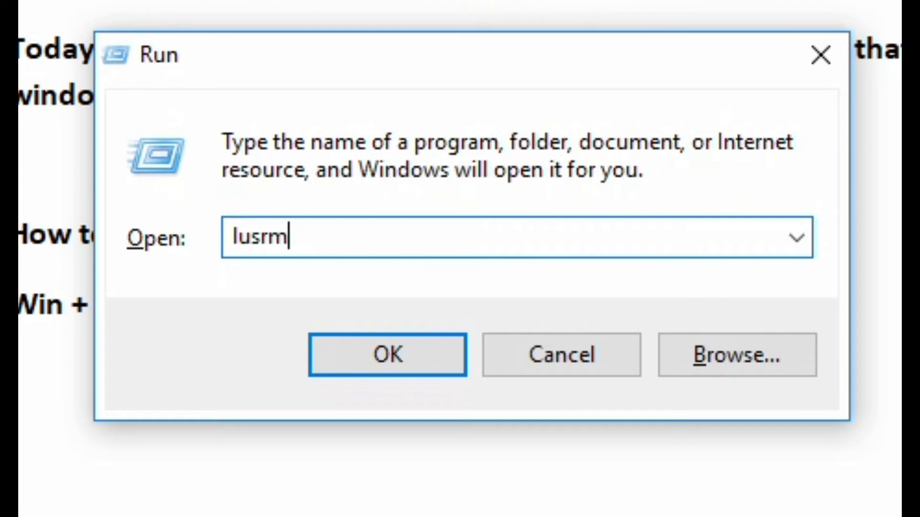
type("gr.msc")
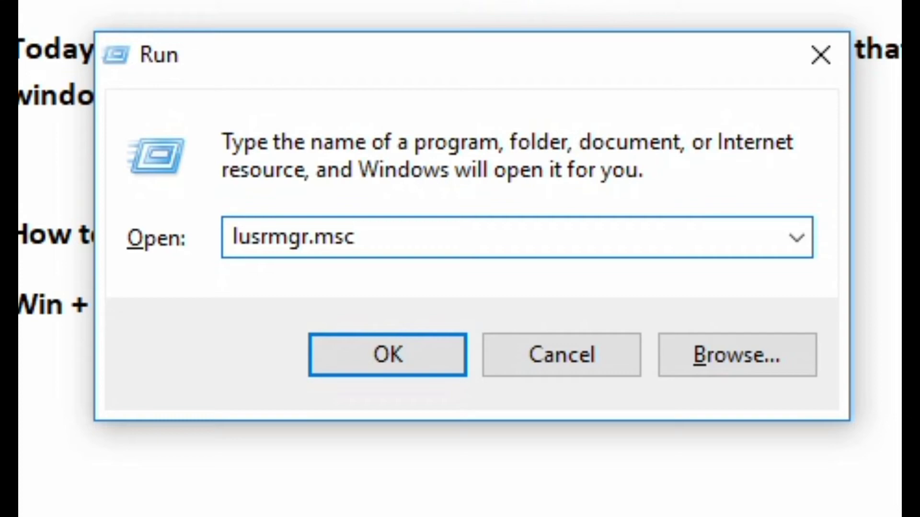
key("Return")
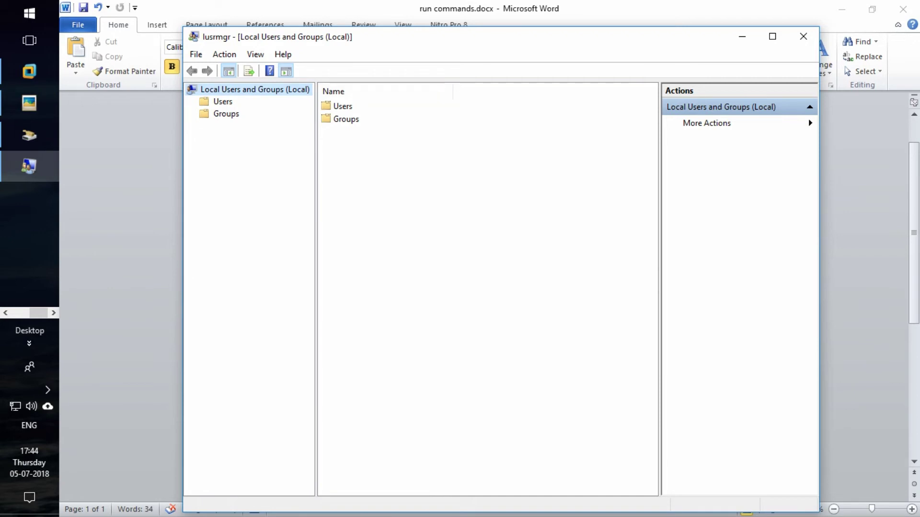
double_click(342, 106)
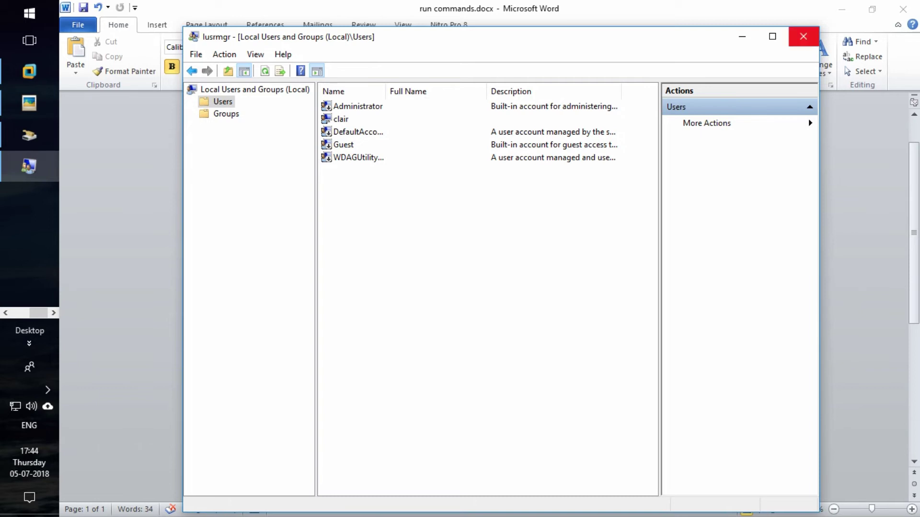
left_click(804, 37)
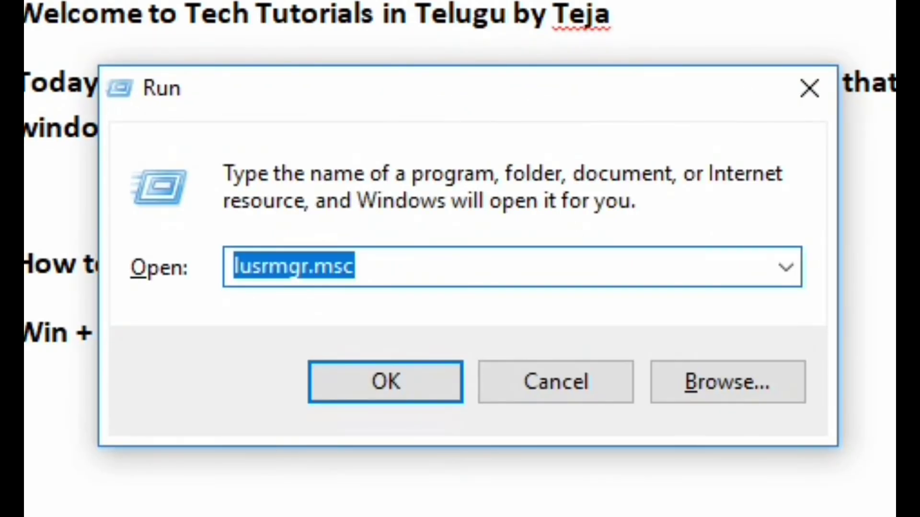
Run mrt and move the Malicious Software Removal Tool past its welcome page.
type("mrt")
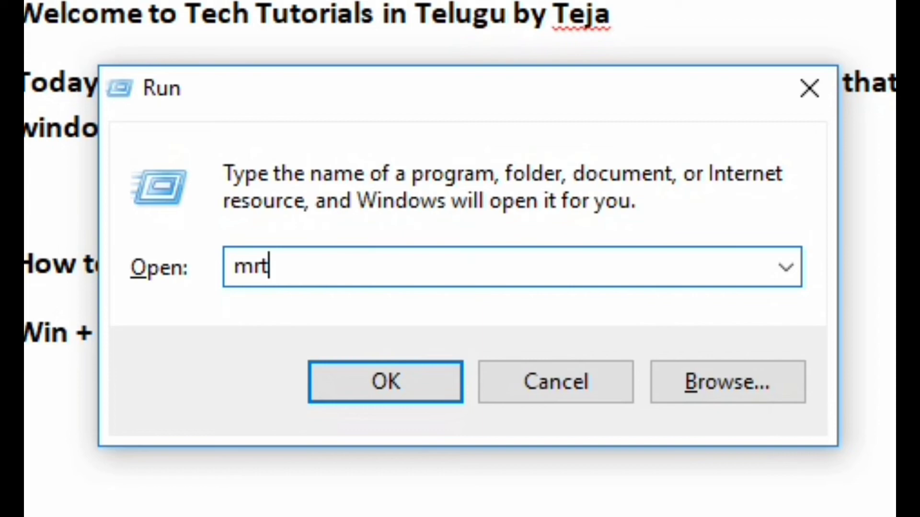
key("Return")
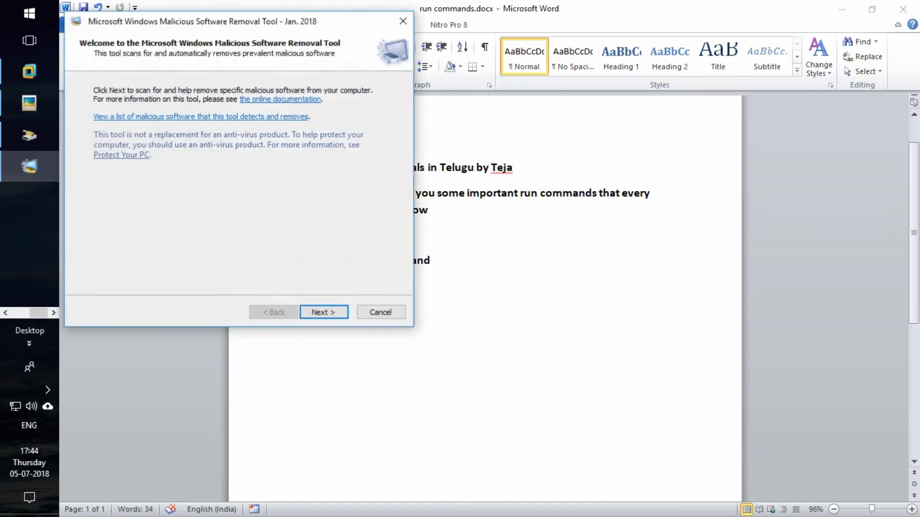
key("Return")
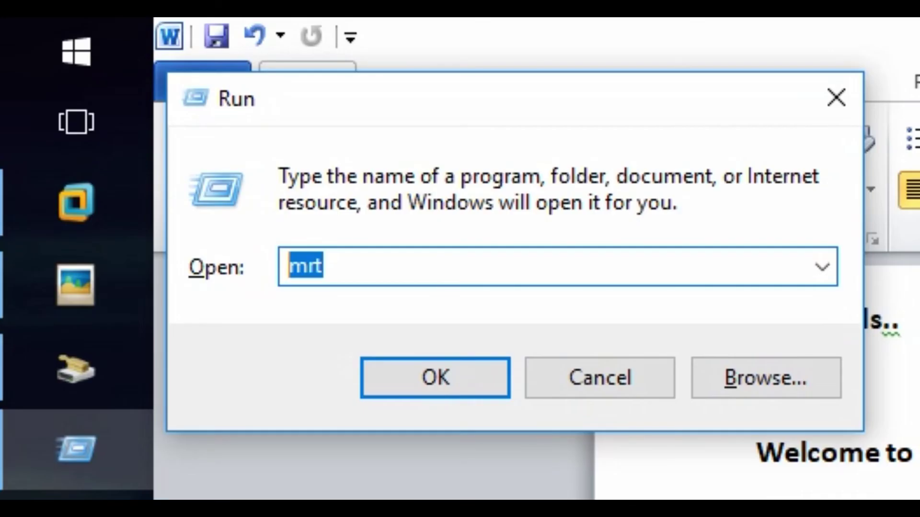
Run ncpa.cpl to list the six network adapters, then close Network Connections.
type("ncpa.cpl")
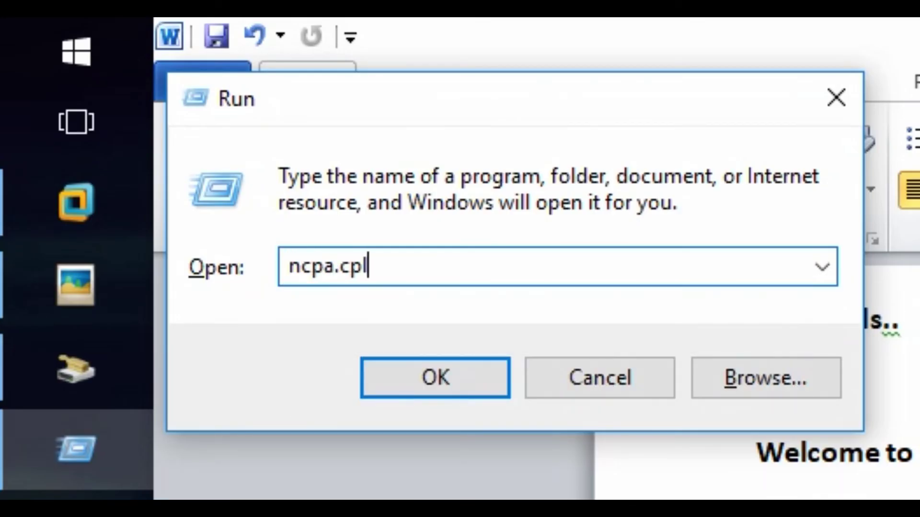
key("Return")
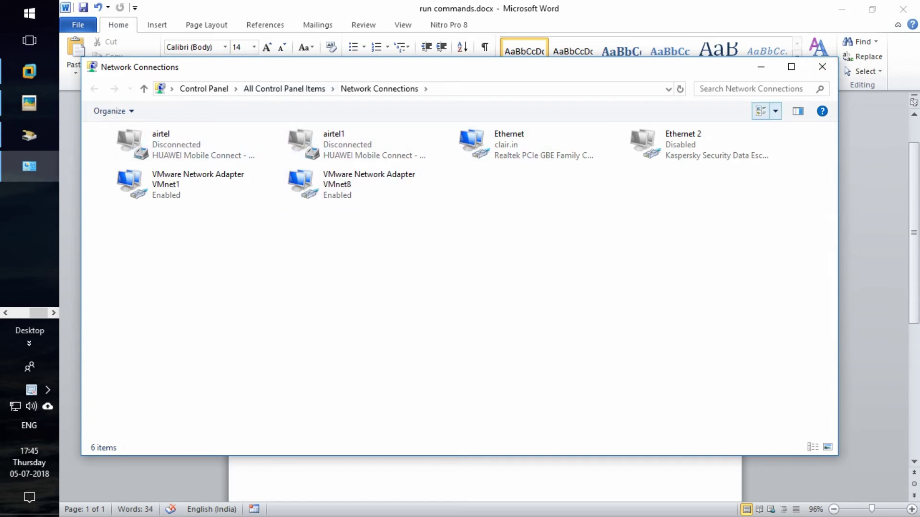
left_click(822, 66)
Run perfmon.msc, display the live % Processor Time graph, then close Performance Monitor.
key("super+r")
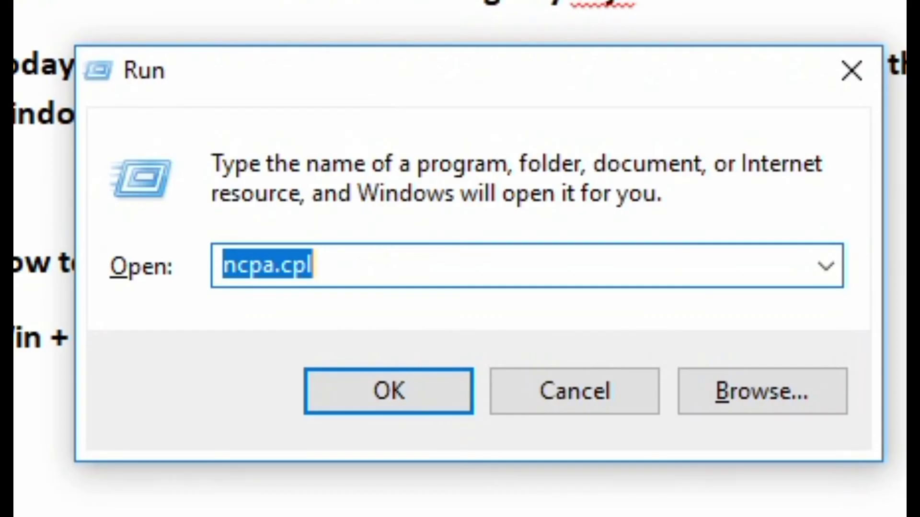
type("per")
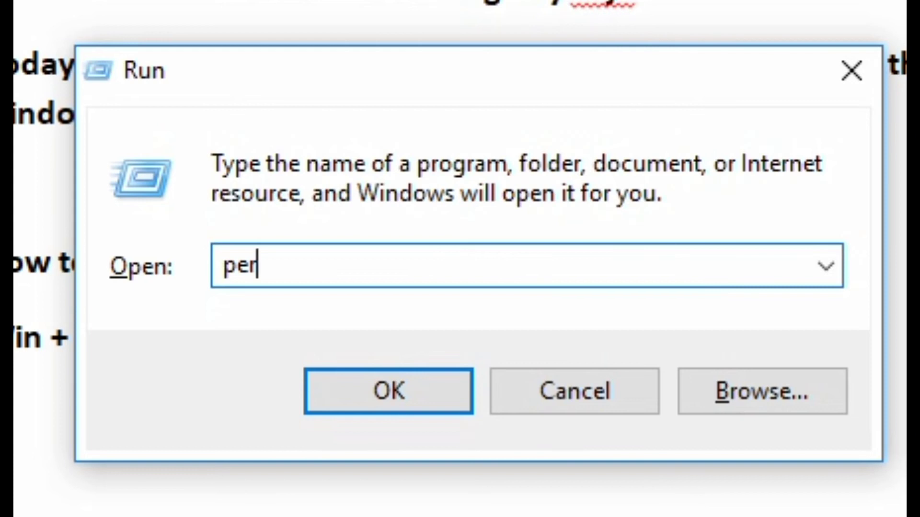
type("fmon.msc")
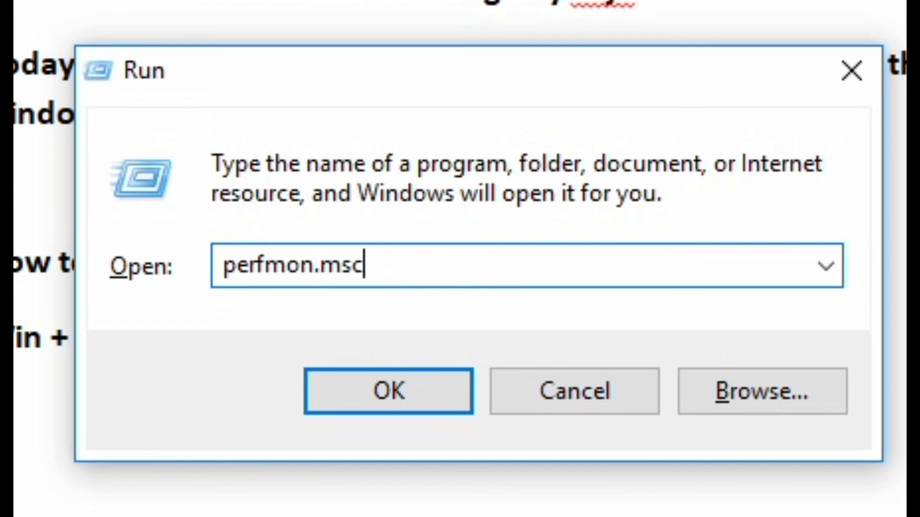
key("Return")
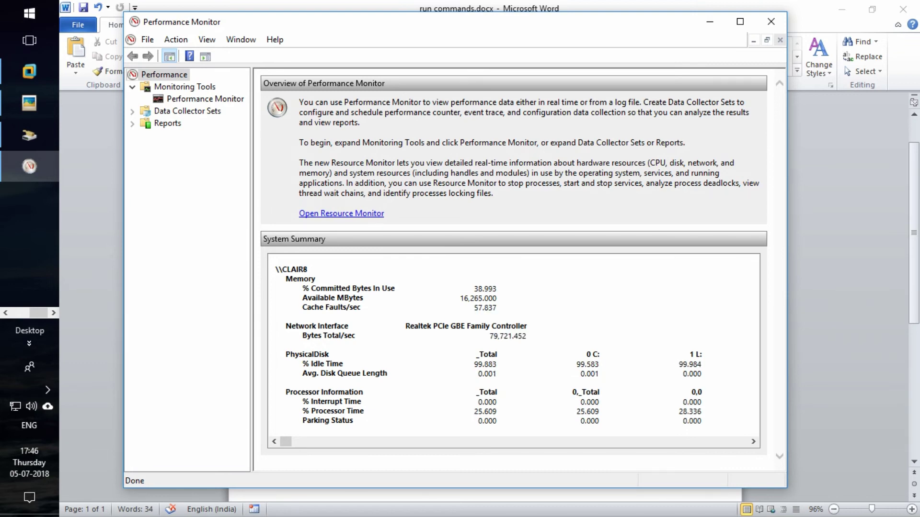
left_click(205, 99)
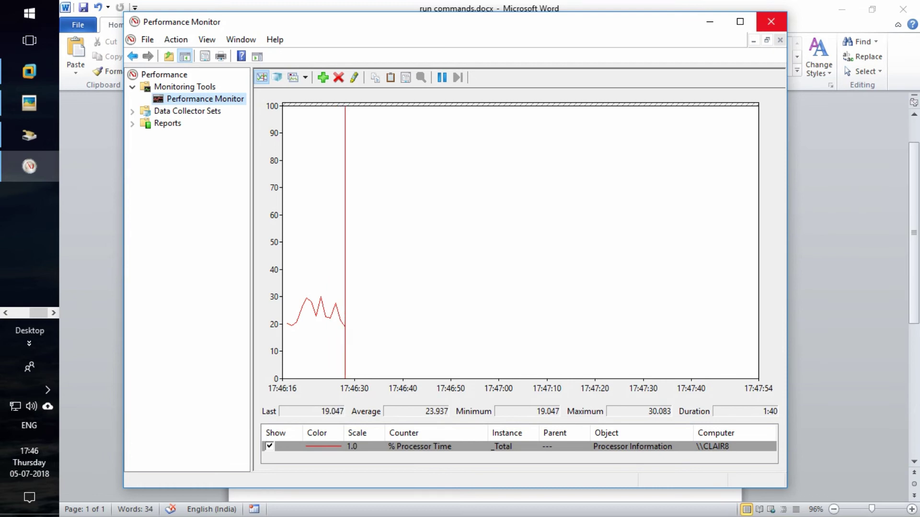
left_click(771, 21)
Run powercfg.cpl to show Power Options with the Balanced (recommended) plan selected.
key("super+r")
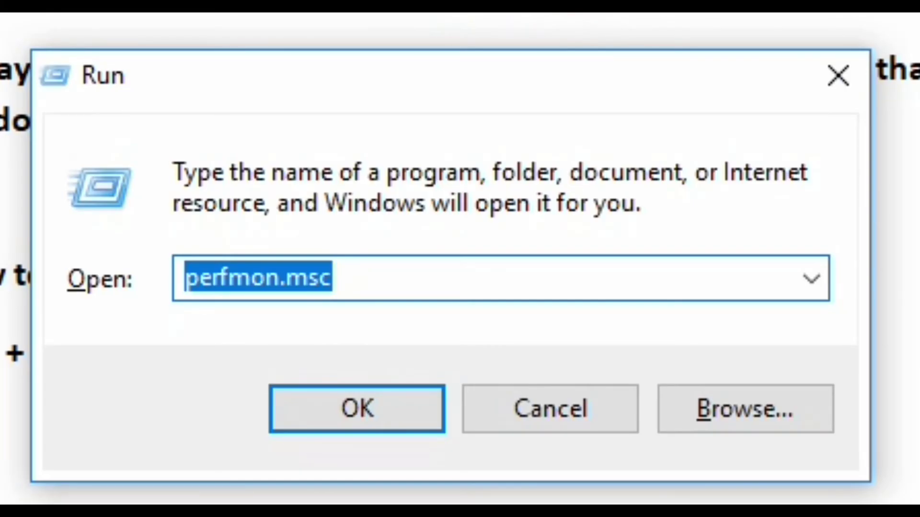
type("power")
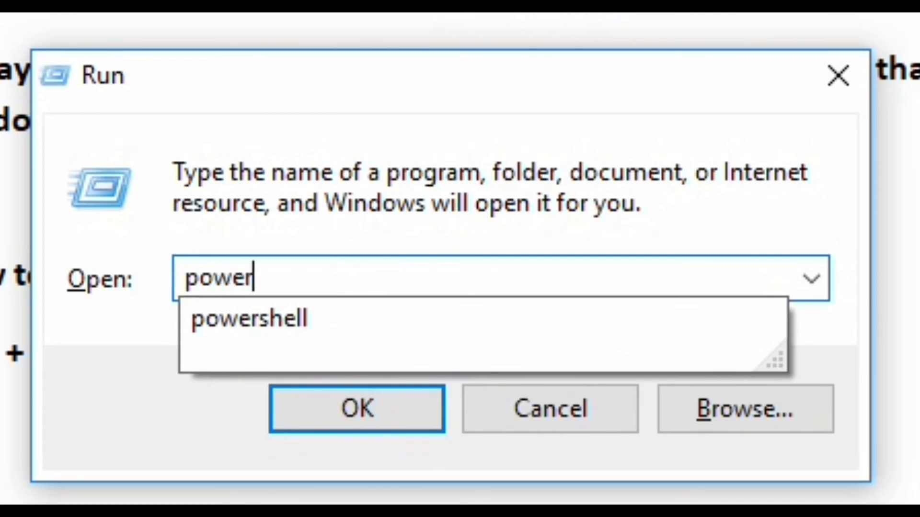
type("cf")
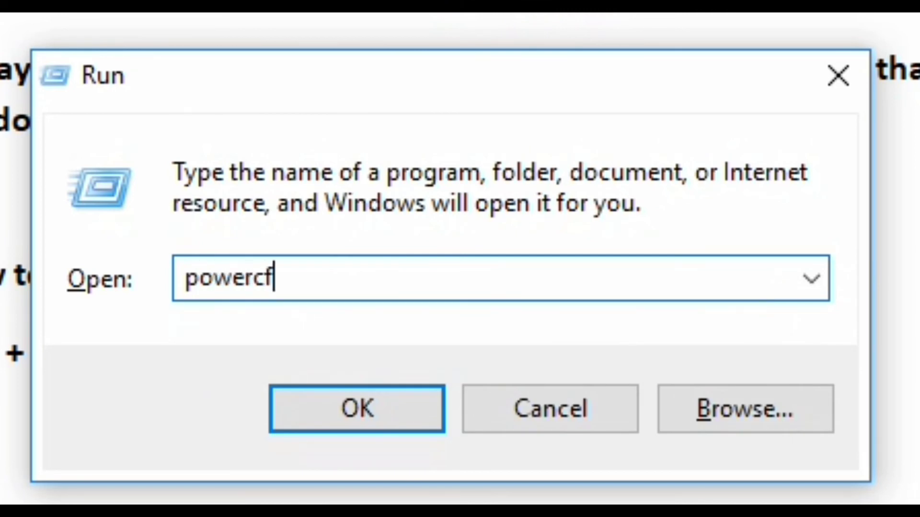
type("g.cpl")
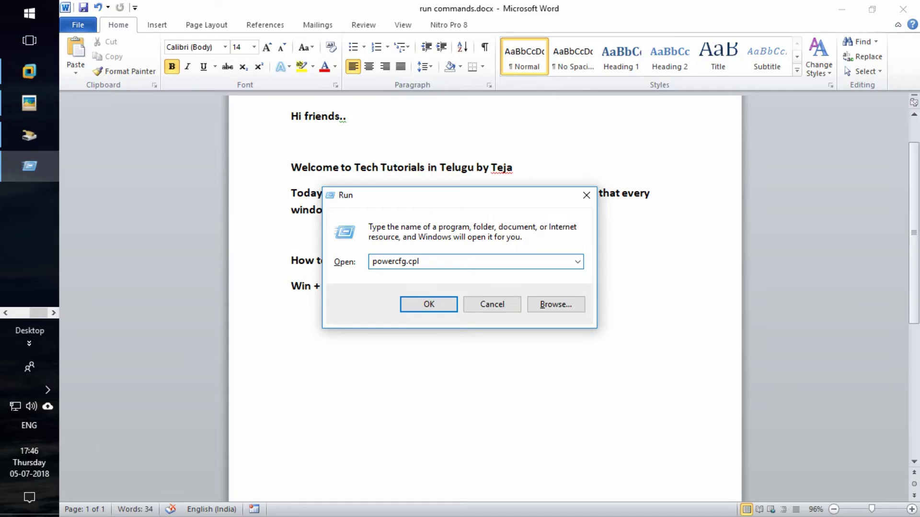
key("Return")
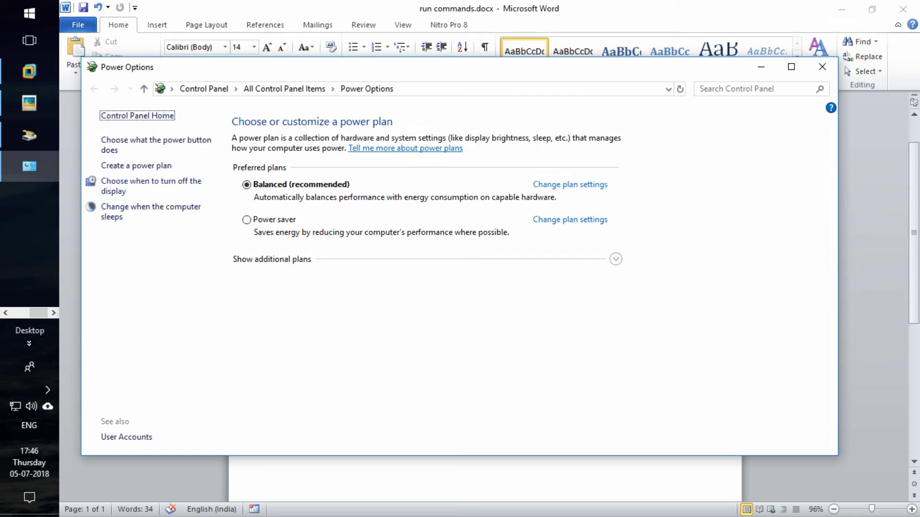
Close Power Options and run appwiz.cpl to open Programs and Features.
left_click(823, 66)
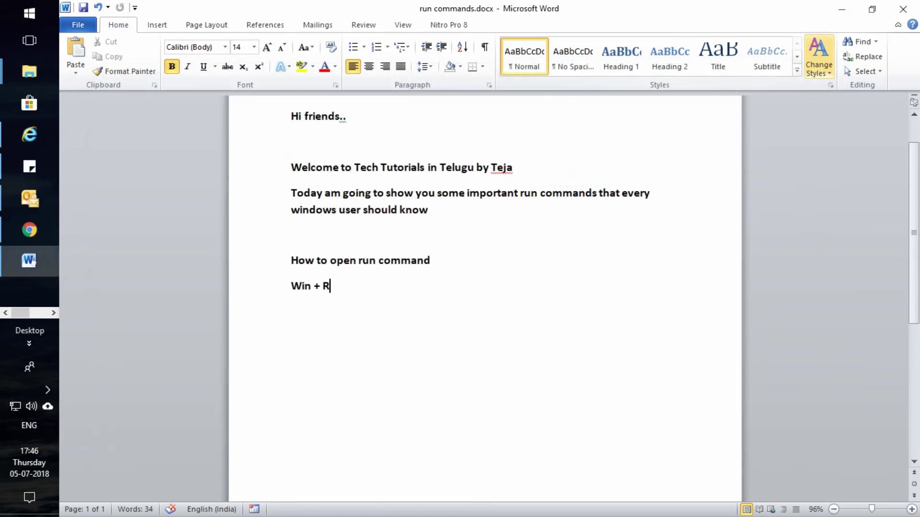
key("super+r")
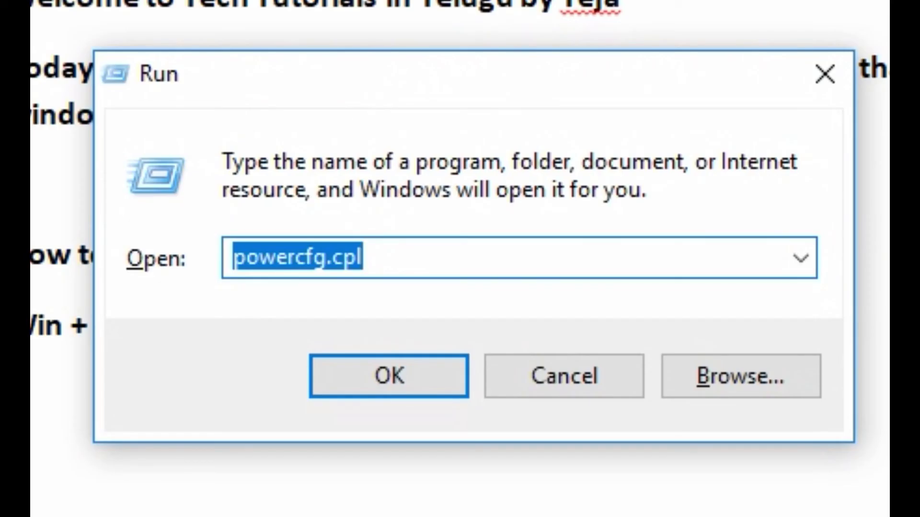
type("ap")
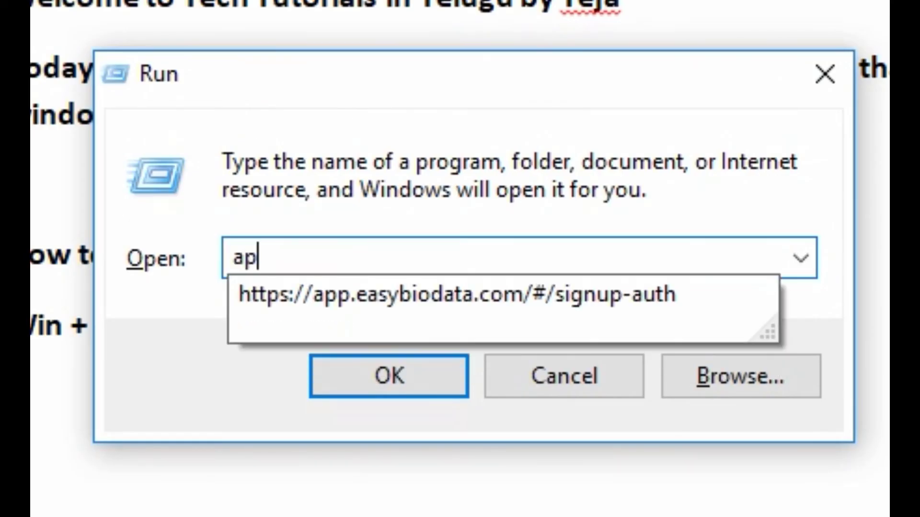
type("pwiz.cpl")
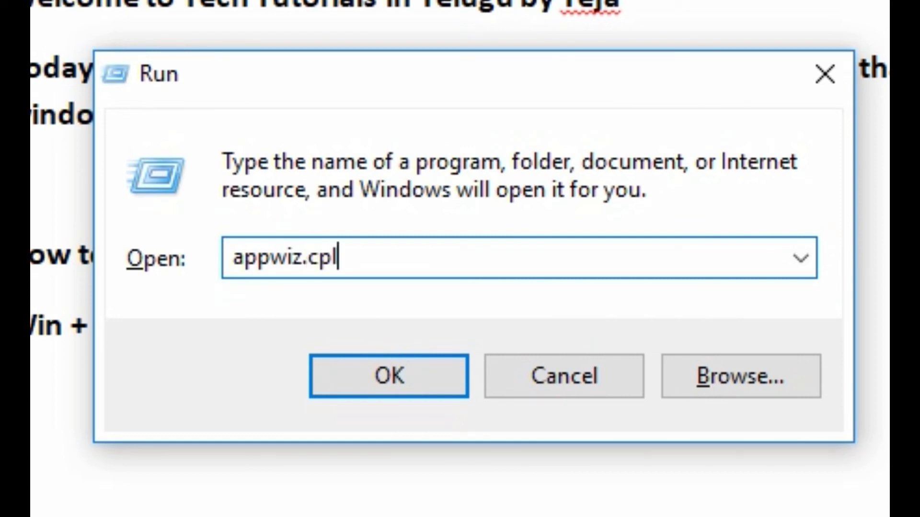
key("Return")
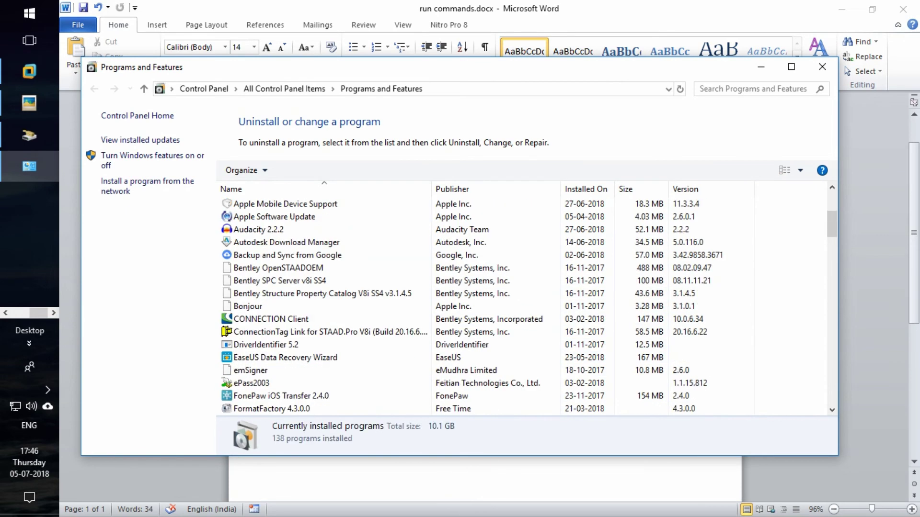
Browse the list of 138 installed programs (10.1 GB), then close the window.
scroll(480, 293, "up", 15)
scroll(479, 294, "down", 17)
scroll(479, 293, "down", 9)
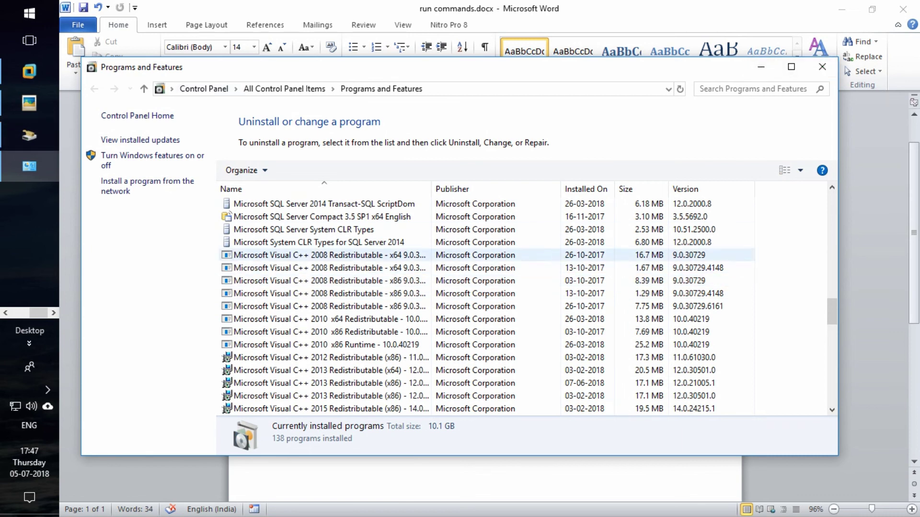
scroll(479, 293, "down", 15)
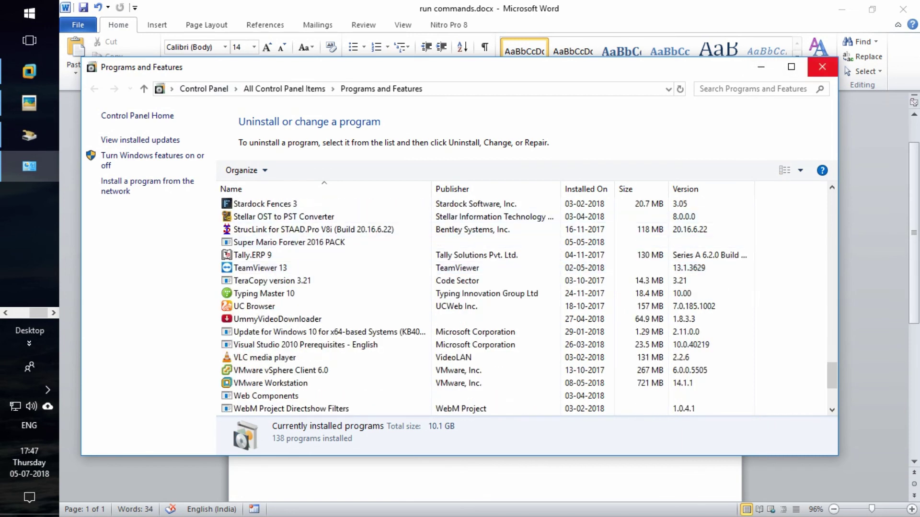
left_click(822, 67)
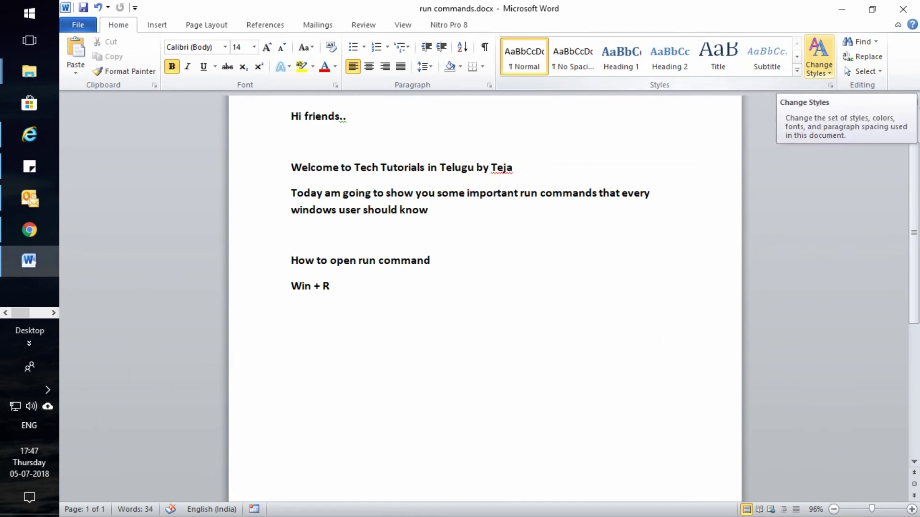
Run devmgmt.msc and expand IDE ATA/ATAPI controllers to reveal Standard SATA AHCI Controller.
key("super+r")
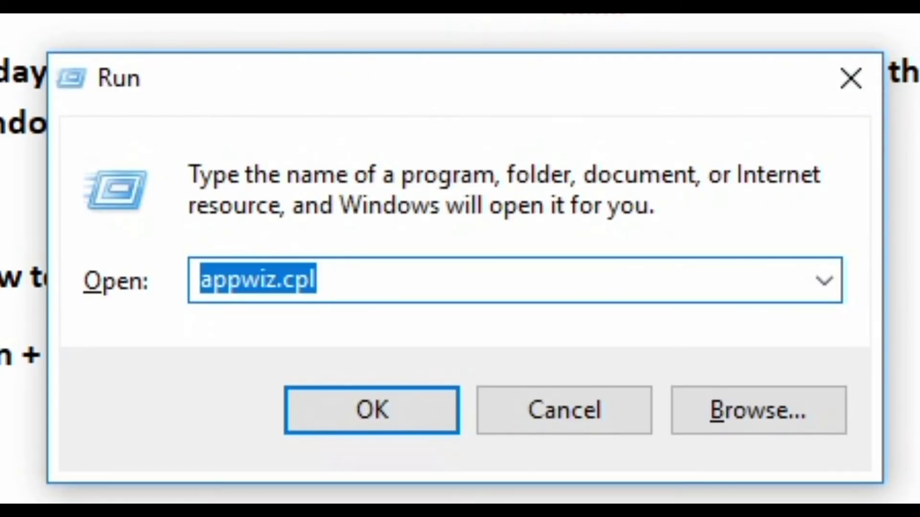
type("devmg")
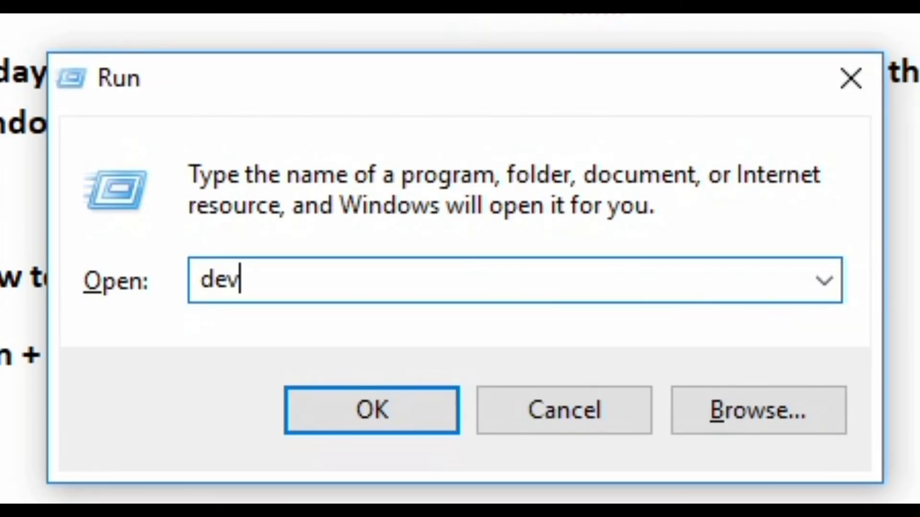
type("mt.msc")
key("Return")
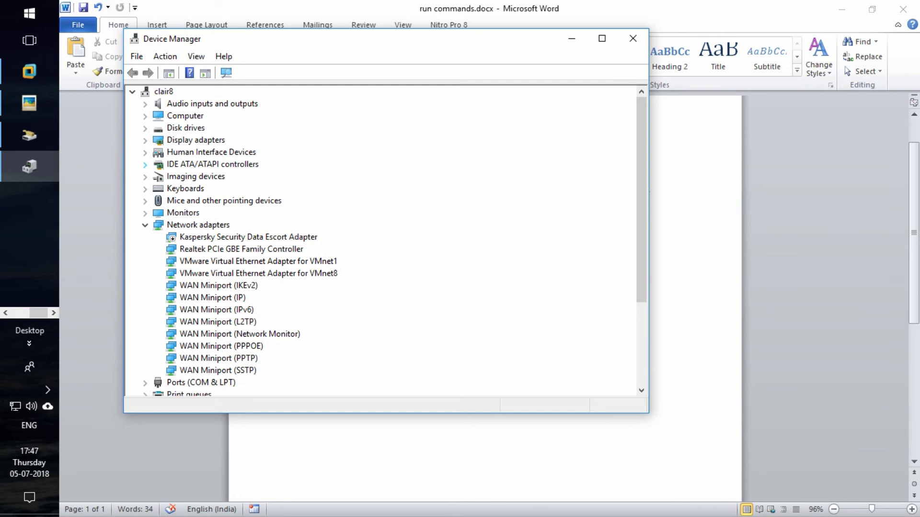
left_click(145, 164)
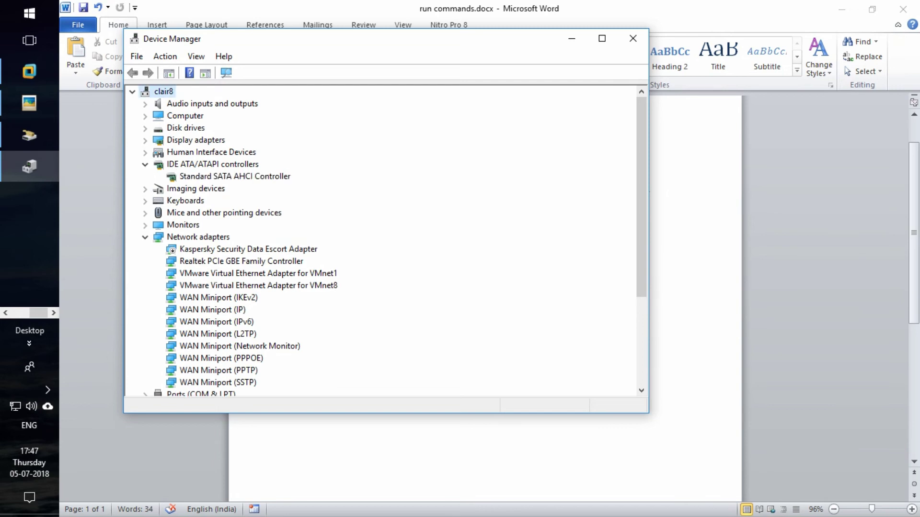
scroll(381, 240, "down", 4)
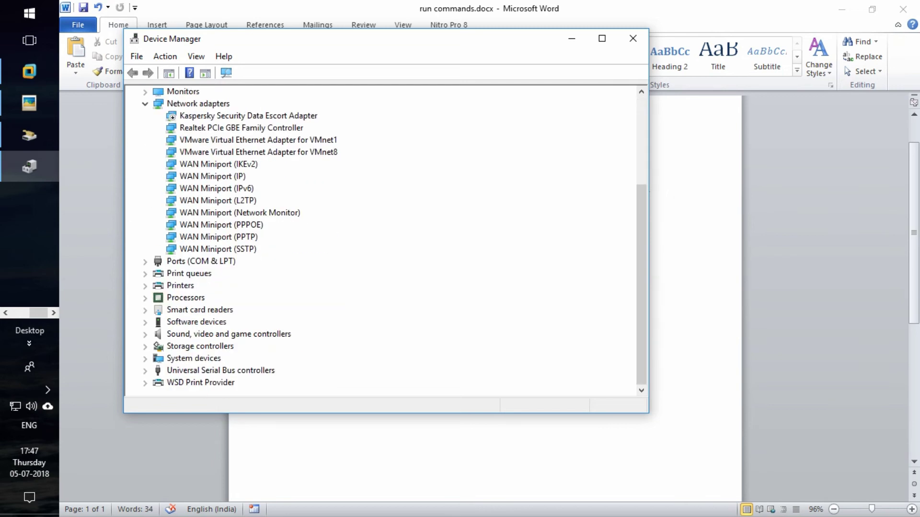
scroll(381, 240, "up", 4)
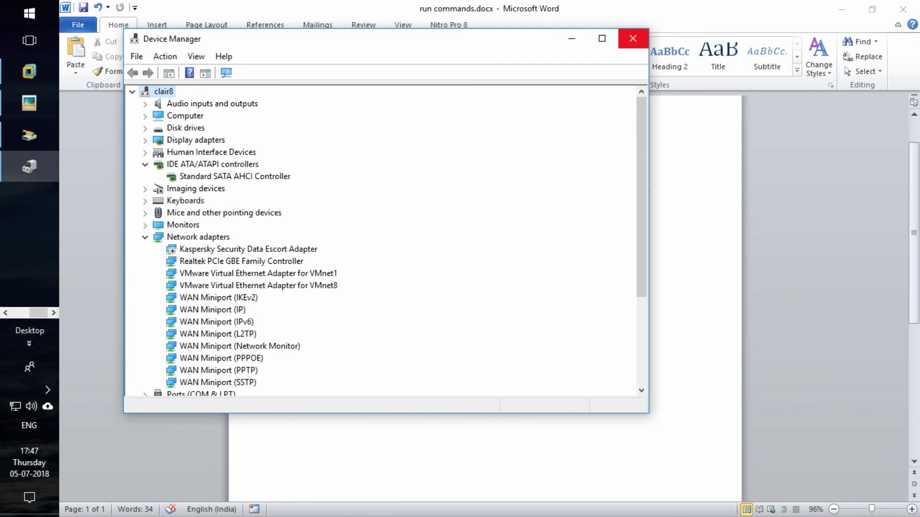
left_click(633, 38)
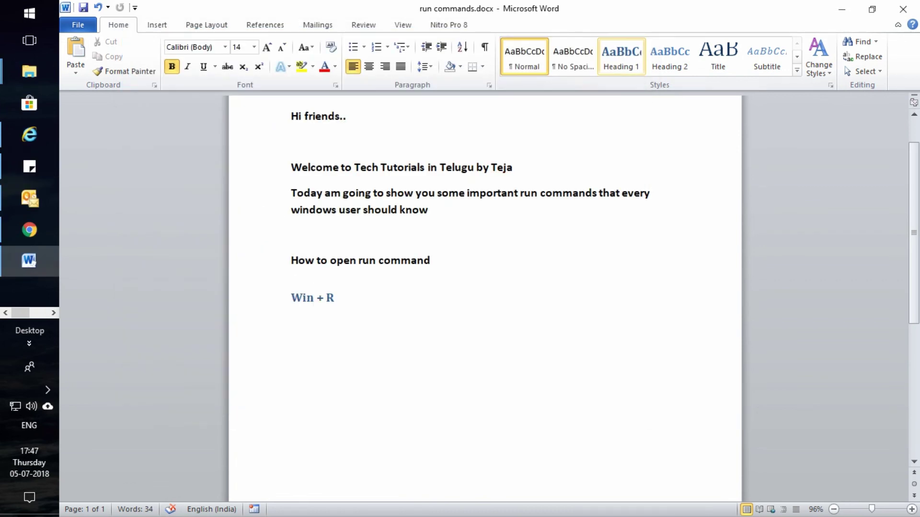
key("super+r")
type("regedit")
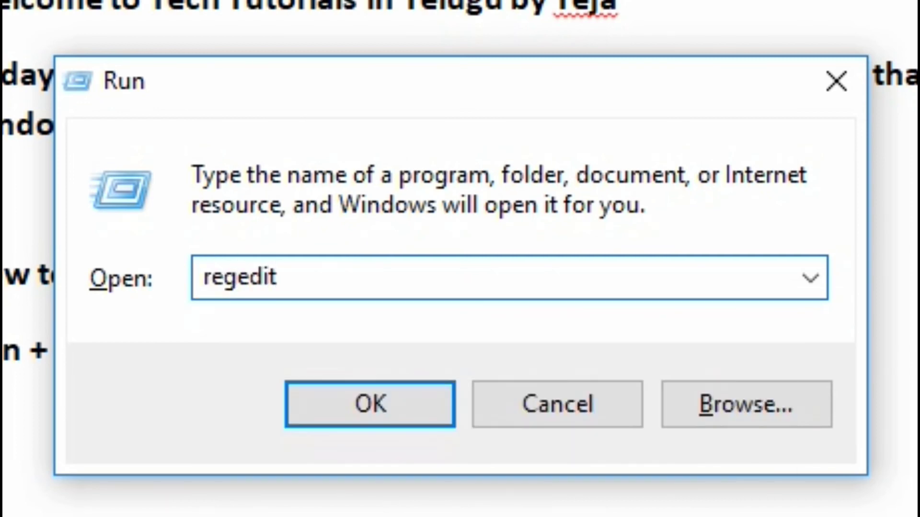
key("Return")
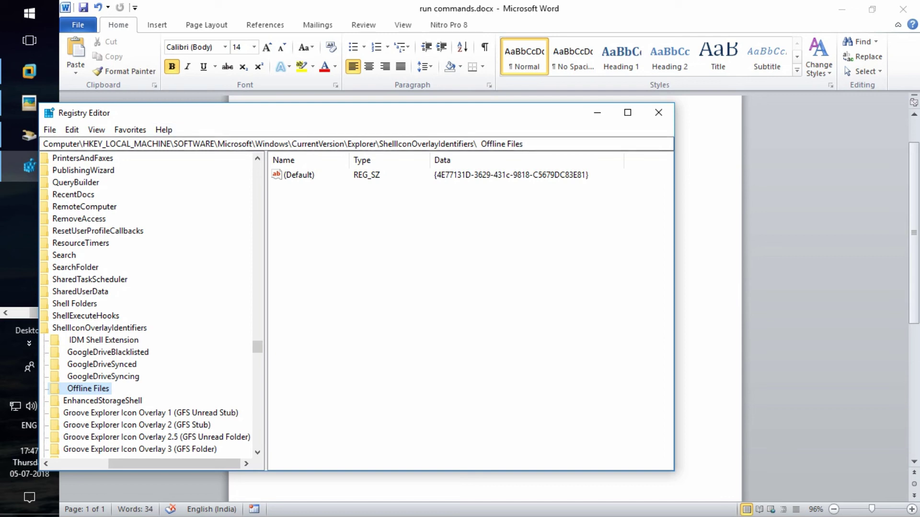
left_click_drag(287, 112, 370, 36)
scroll(230, 230, "up", 20)
scroll(230, 230, "up", 15)
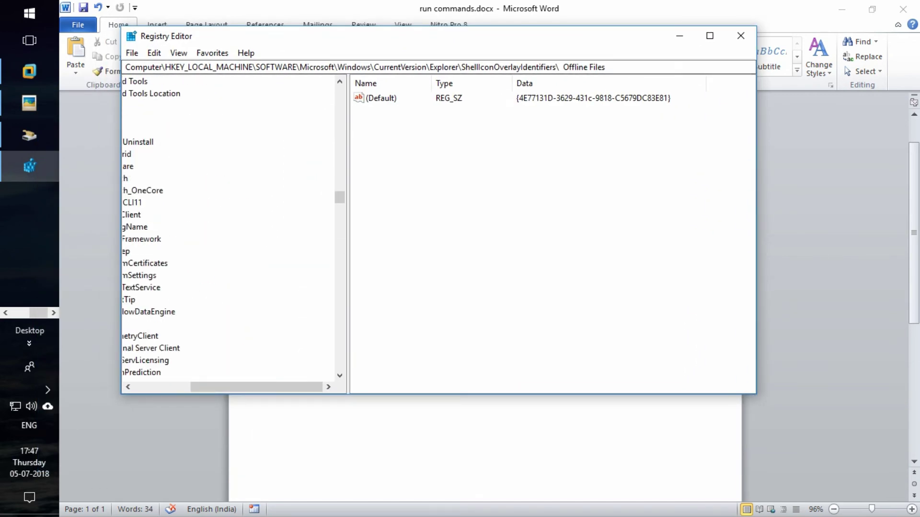
scroll(230, 229, "up", 10)
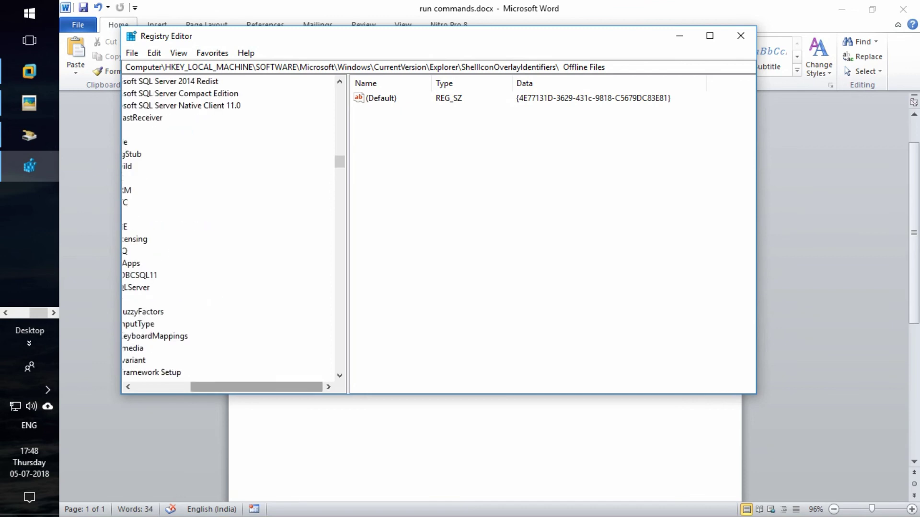
scroll(230, 230, "left", 5)
scroll(230, 230, "up", 7)
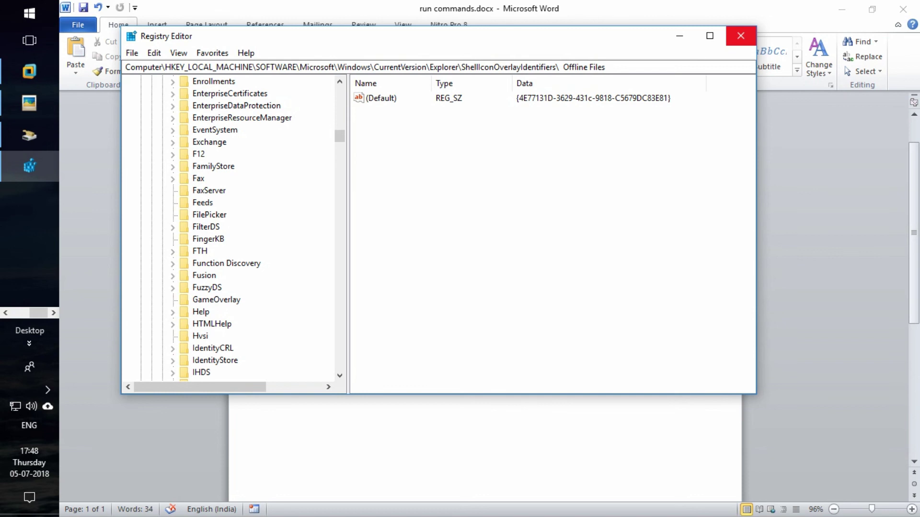
left_click(741, 36)
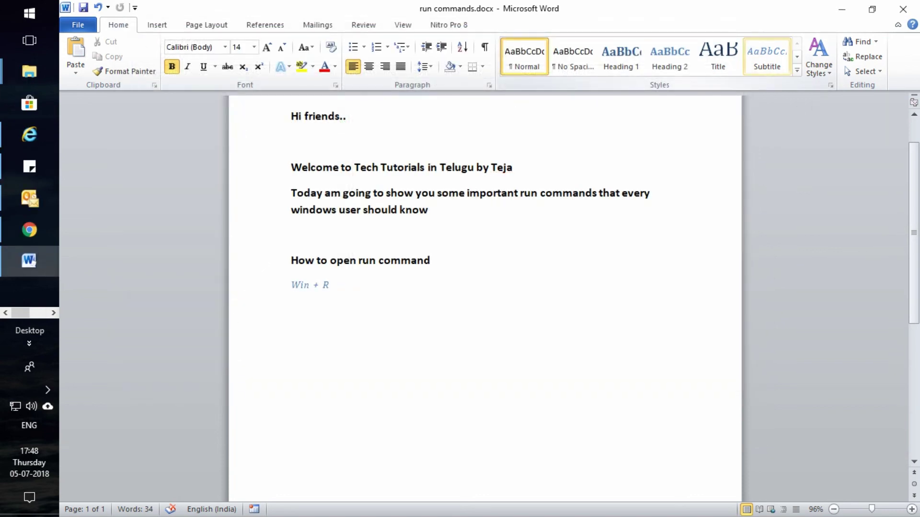
key("super+r")
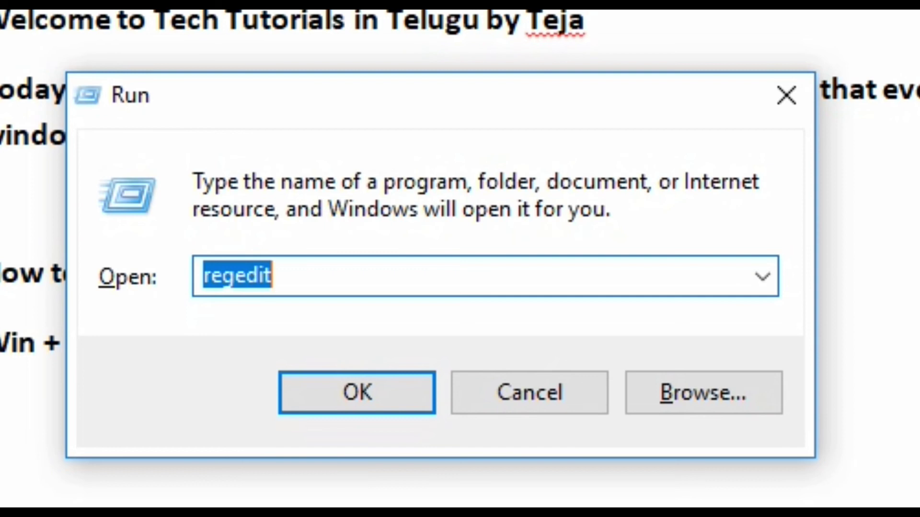
type("msconf")
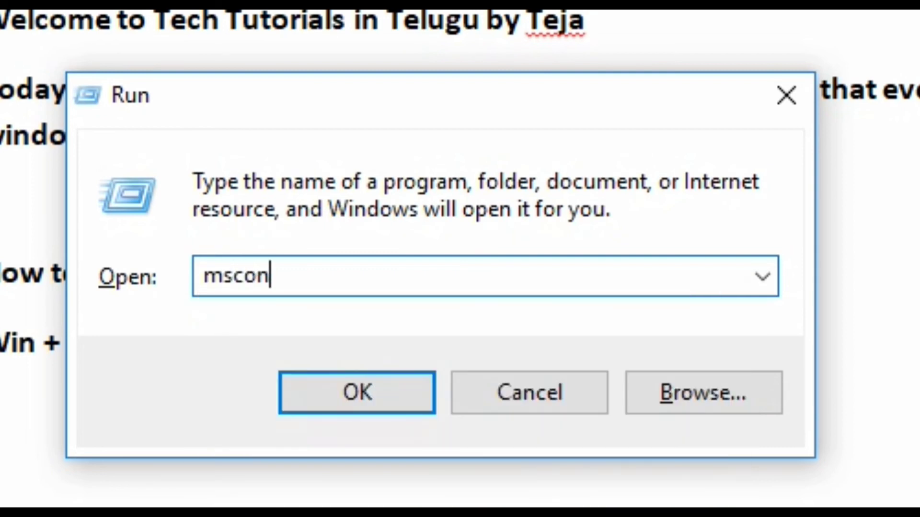
type("ig")
key("Return")
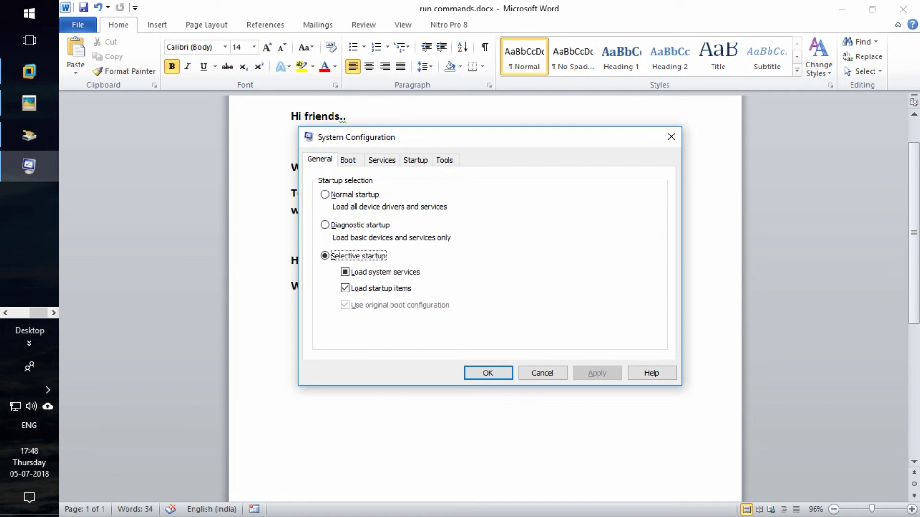
key("ctrl+Tab")
key("ctrl+Tab")
scroll(484, 254, "down", 5)
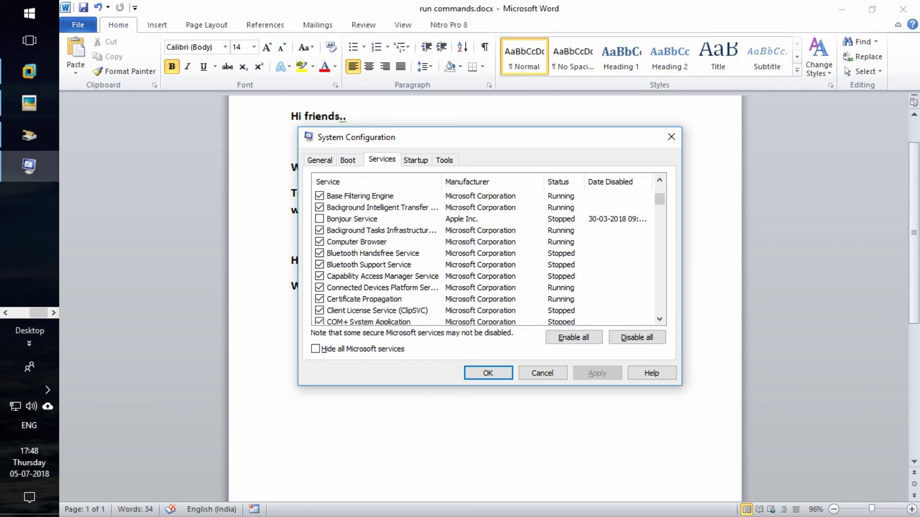
scroll(484, 254, "up", 5)
key("ctrl+shift+Tab")
key("ctrl+shift+Tab")
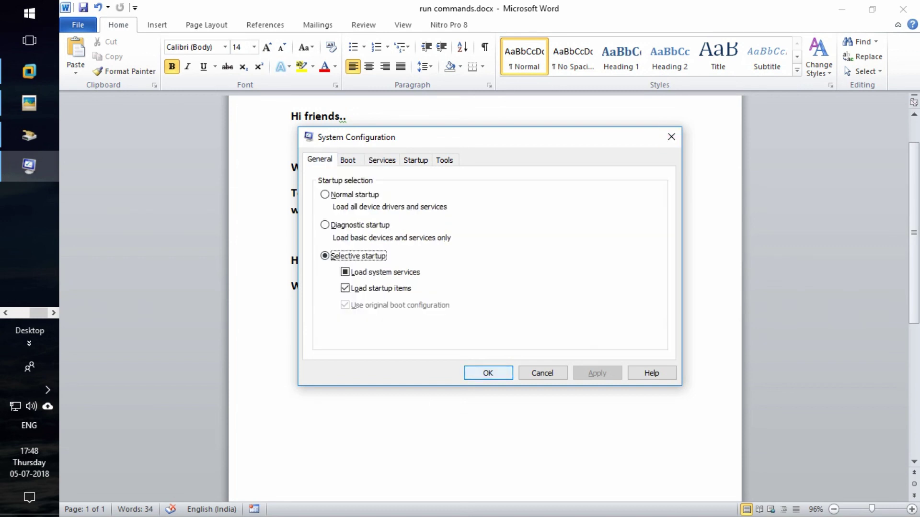
left_click(488, 373)
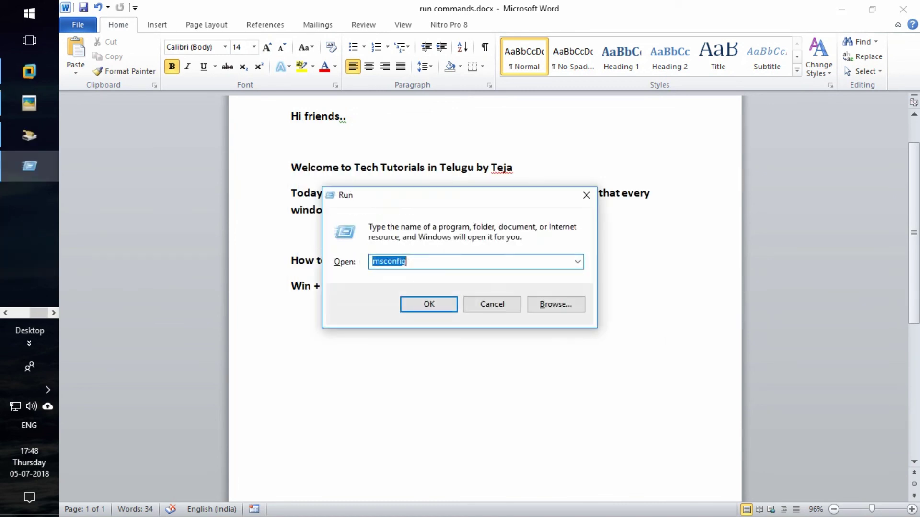
key("super+r")
type("sys")
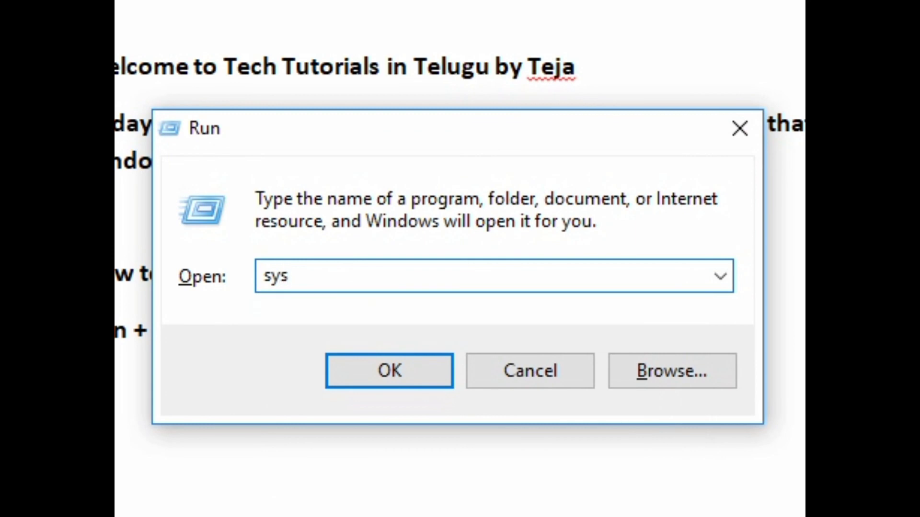
type("dm.cpl")
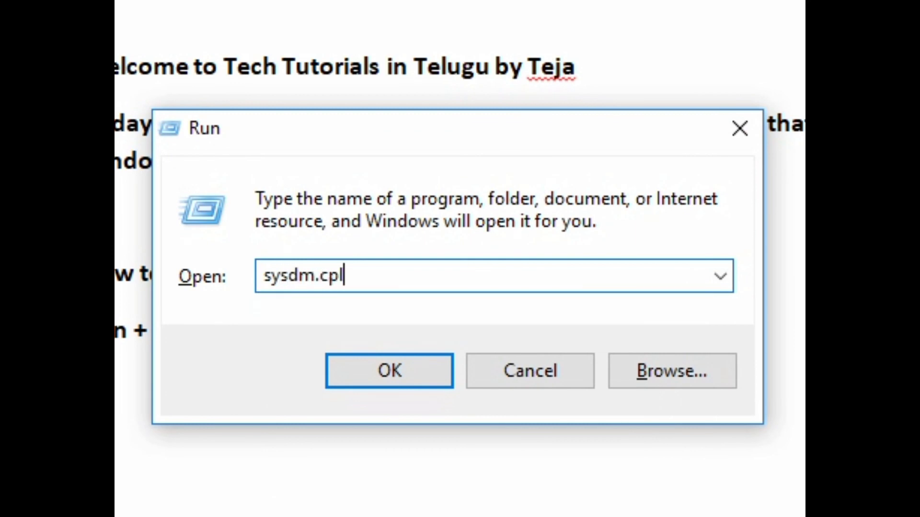
key("Return")
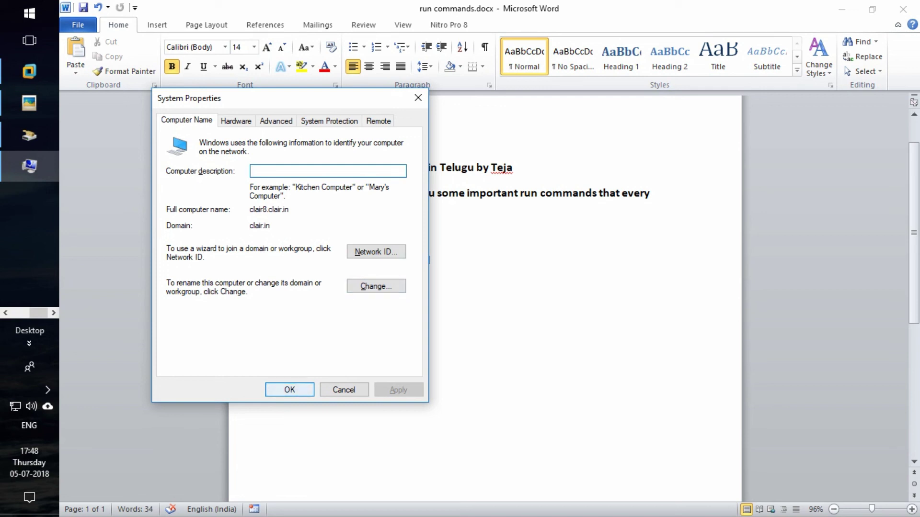
key("Escape")
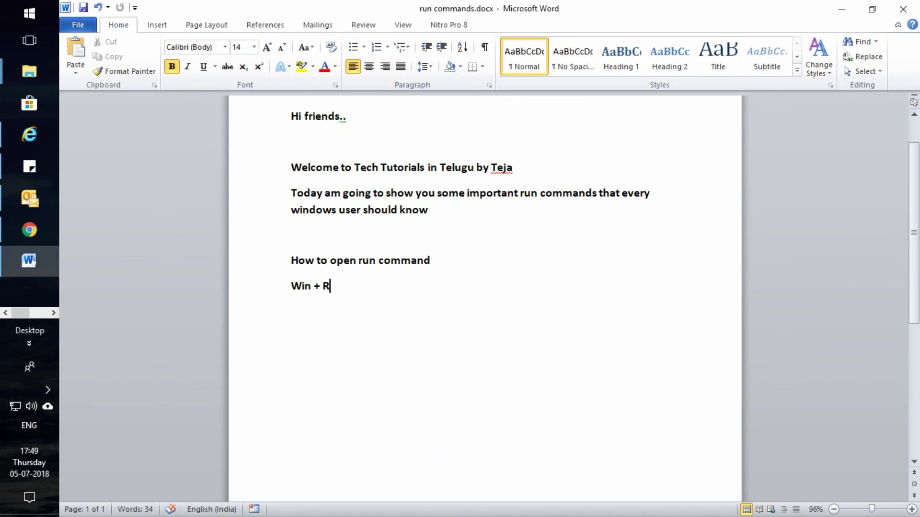
Launch Windows Defender Firewall by running firewall.cpl from the Run box.
key("super+r")
type("firew2a")
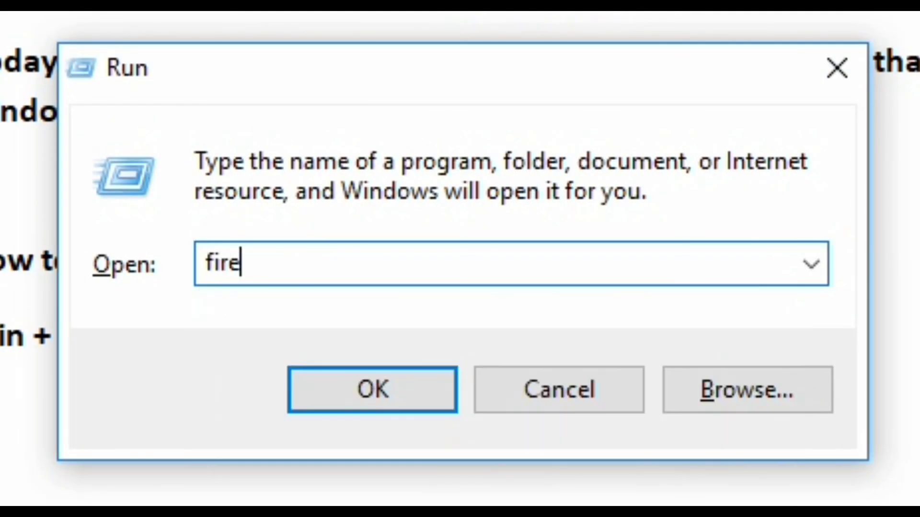
key("BackSpace")
key("BackSpace")
type("all.cpl")
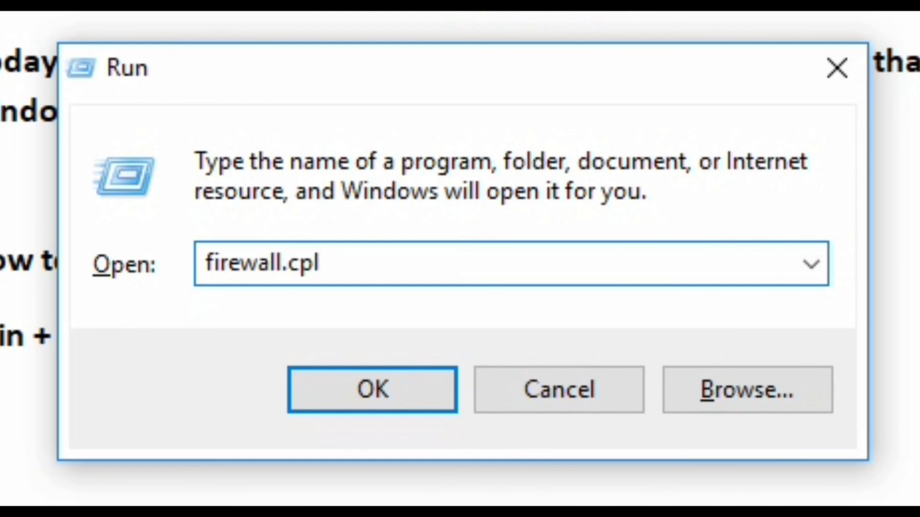
key("Return")
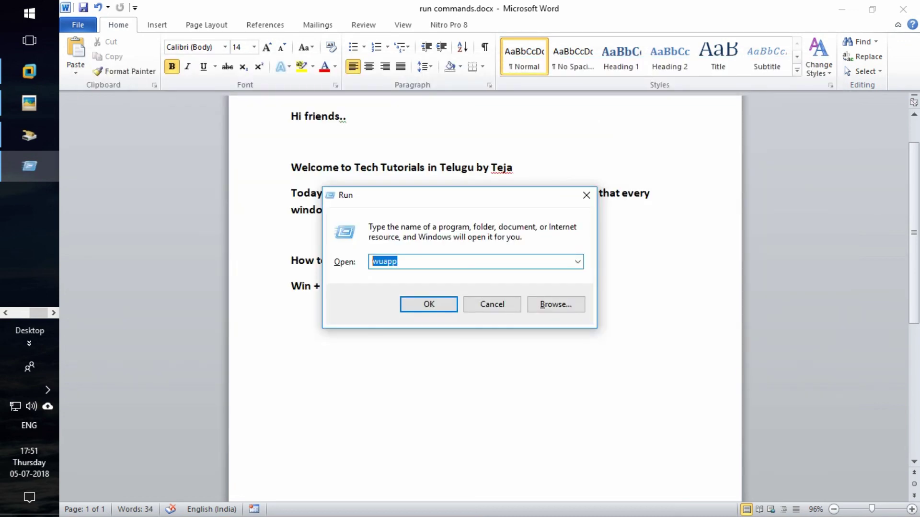
Run control update, review the updates awaiting download on Windows Update, then close it.
type("co")
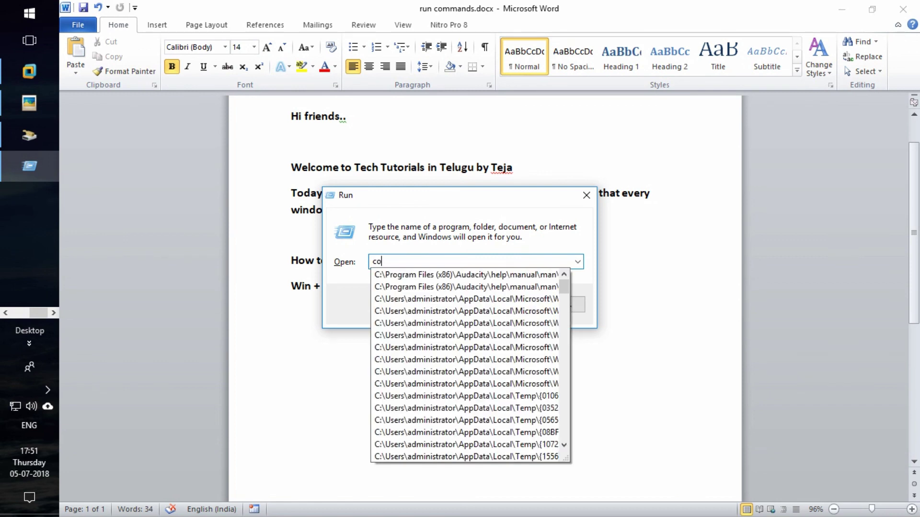
type("ntrol update")
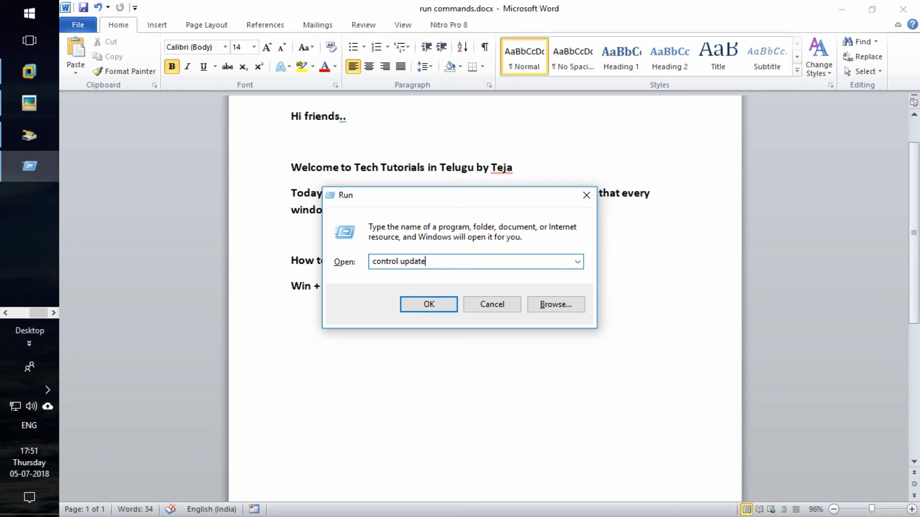
key("Return")
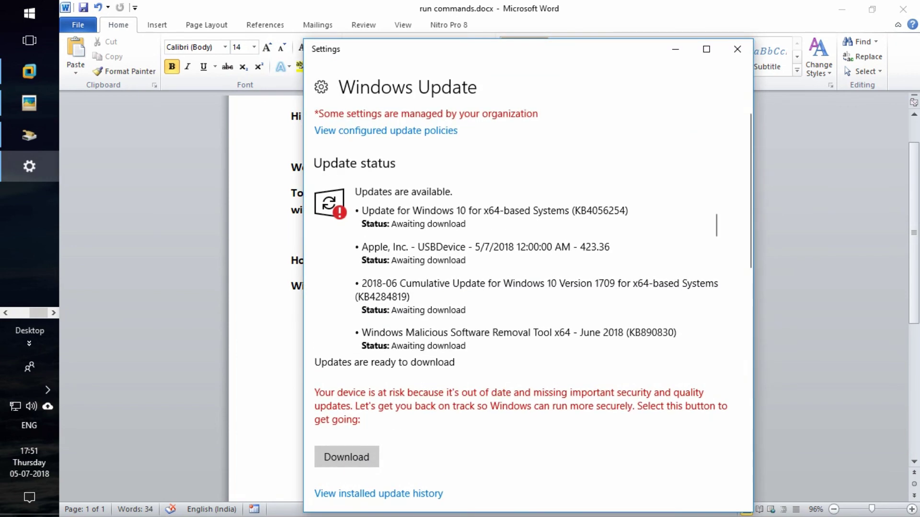
scroll(537, 278, "down", 8)
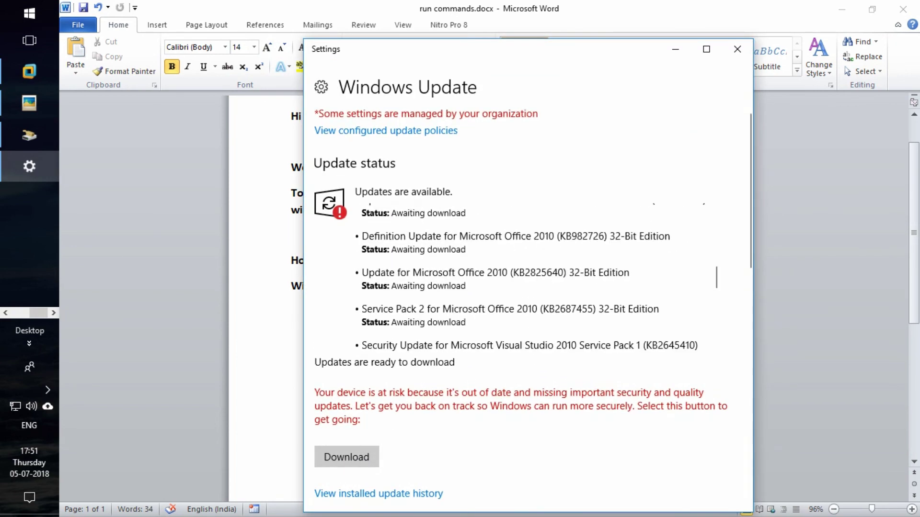
scroll(530, 283, "down", 5)
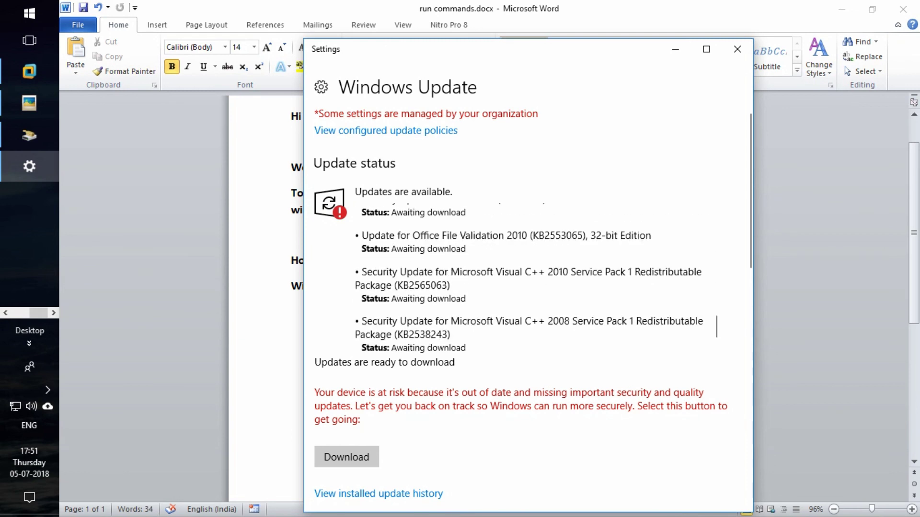
left_click_drag(479, 49, 368, 20)
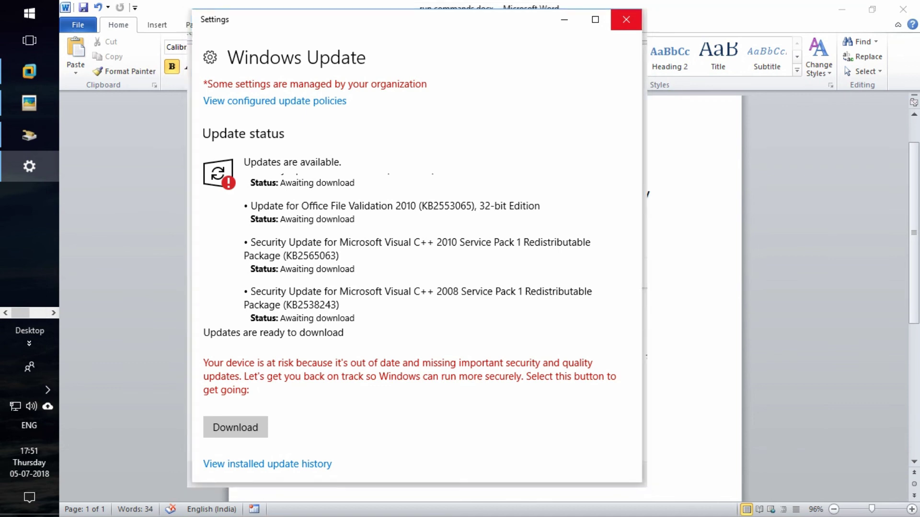
left_click(625, 19)
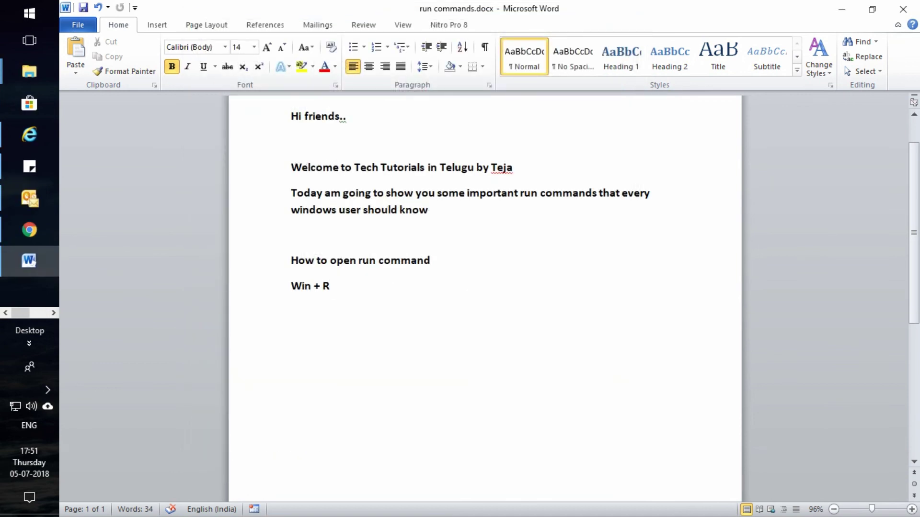
key("Return")
key("Return")
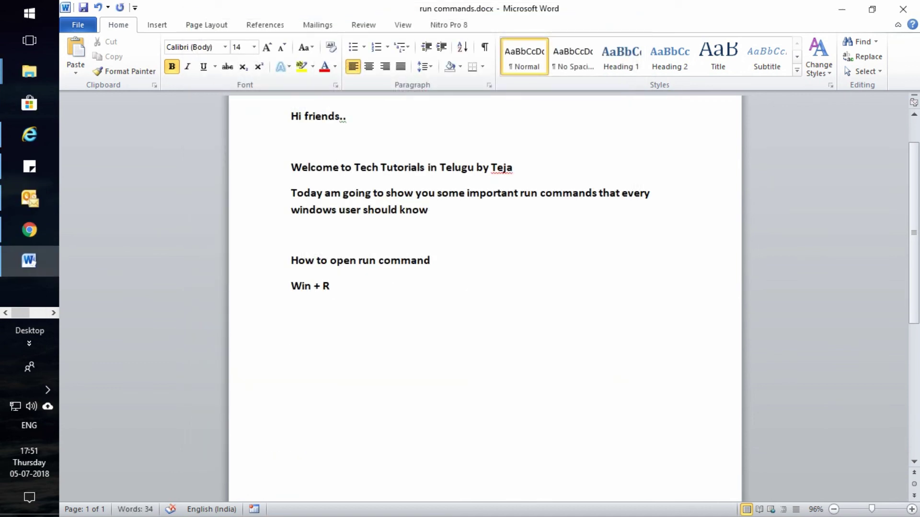